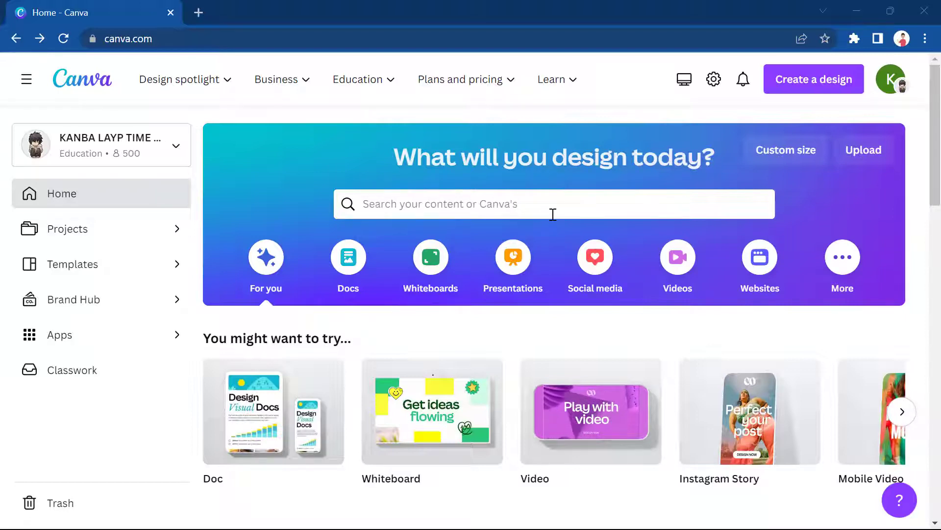
- Search the templates for "shoe shell facebook post" and open the Blue Modern Shoes Sale Facebook Post template for customizing
{"action": "left_click", "coordinate": [426, 201]}
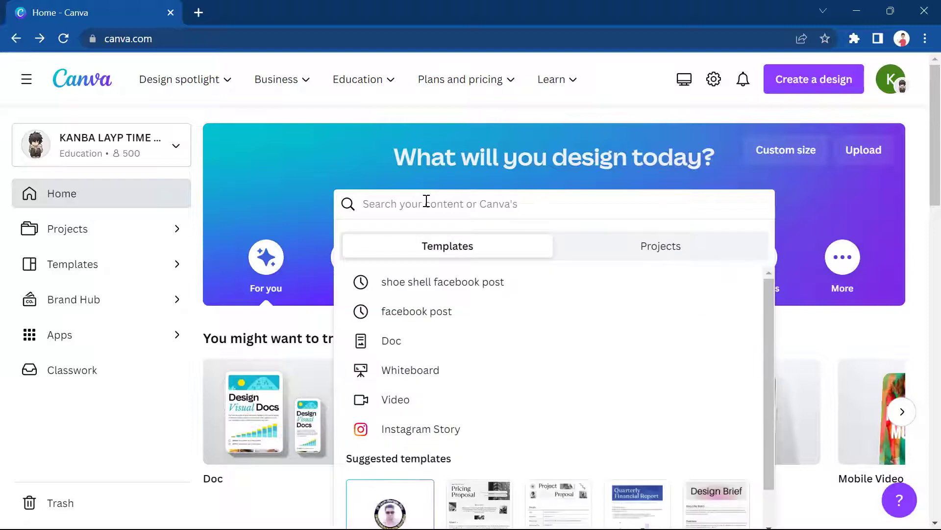
{"action": "left_click", "coordinate": [436, 281]}
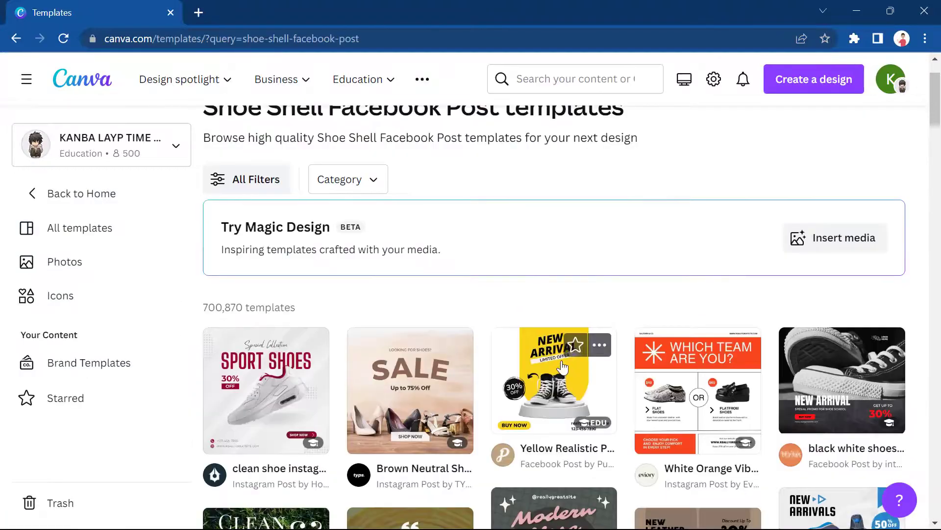
{"action": "scroll", "coordinate": [549, 365], "scroll_direction": "down", "scroll_amount": 2}
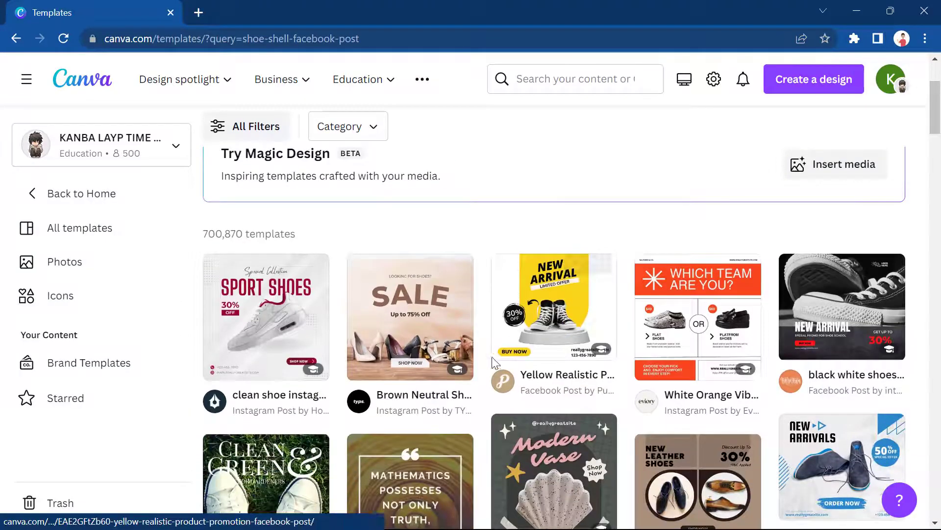
{"action": "scroll", "coordinate": [608, 387], "scroll_direction": "down", "scroll_amount": 3}
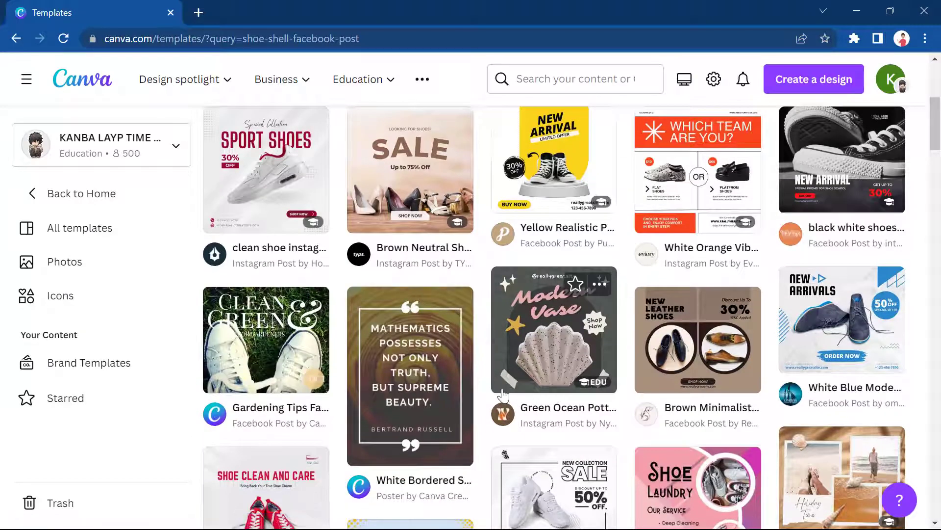
{"action": "scroll", "coordinate": [485, 390], "scroll_direction": "down", "scroll_amount": 2}
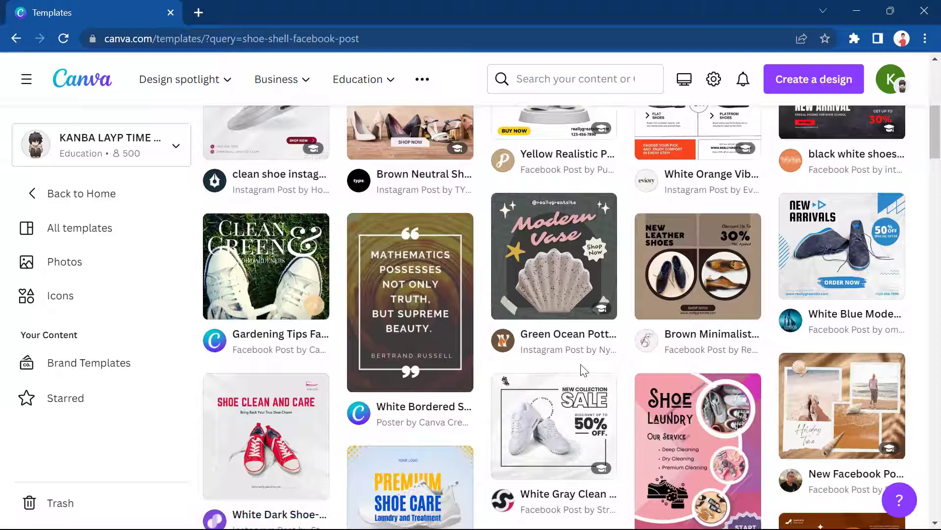
{"action": "scroll", "coordinate": [584, 370], "scroll_direction": "down", "scroll_amount": 1}
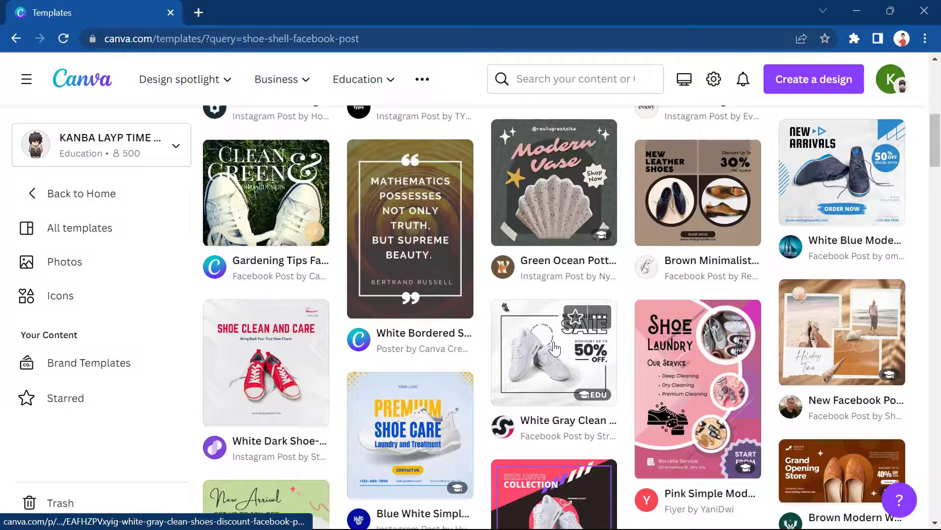
{"action": "scroll", "coordinate": [559, 343], "scroll_direction": "down", "scroll_amount": 2}
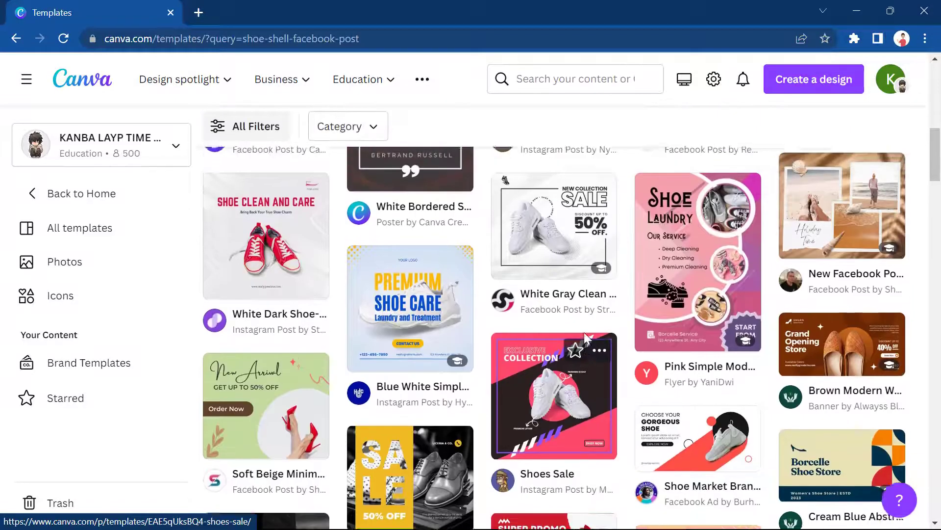
{"action": "scroll", "coordinate": [584, 332], "scroll_direction": "down", "scroll_amount": 6}
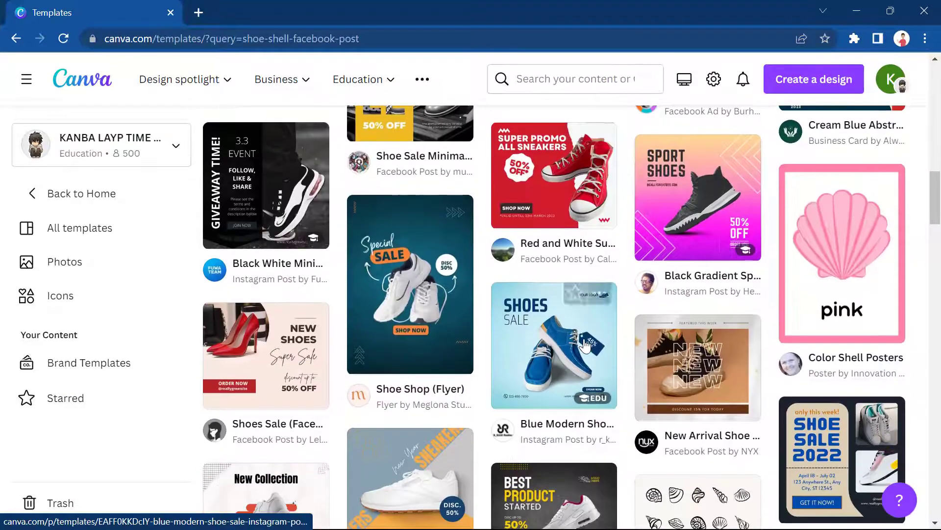
{"action": "scroll", "coordinate": [564, 349], "scroll_direction": "down", "scroll_amount": 5}
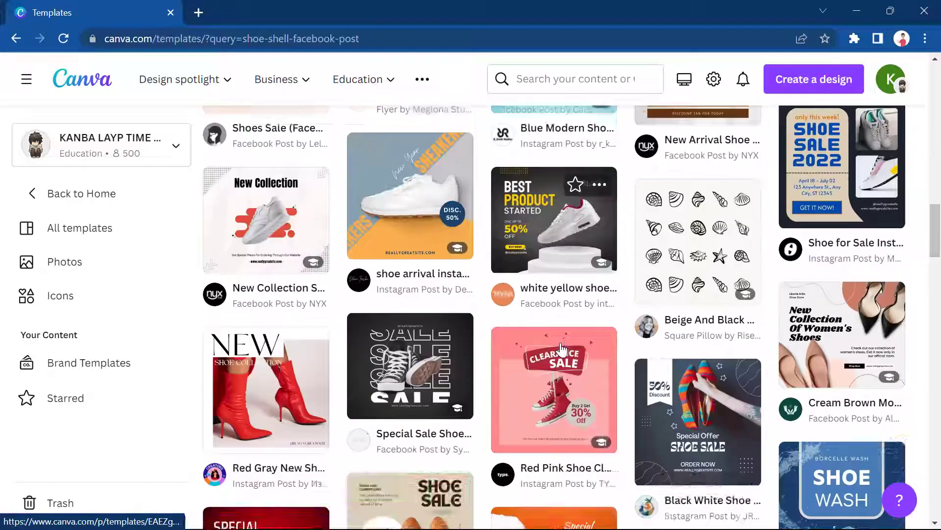
{"action": "scroll", "coordinate": [560, 349], "scroll_direction": "down", "scroll_amount": 10}
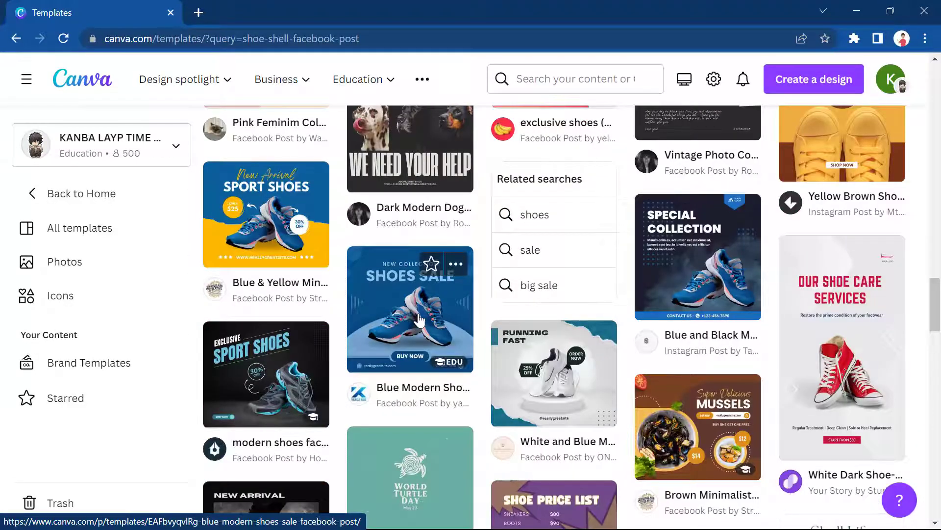
{"action": "left_click", "coordinate": [394, 318]}
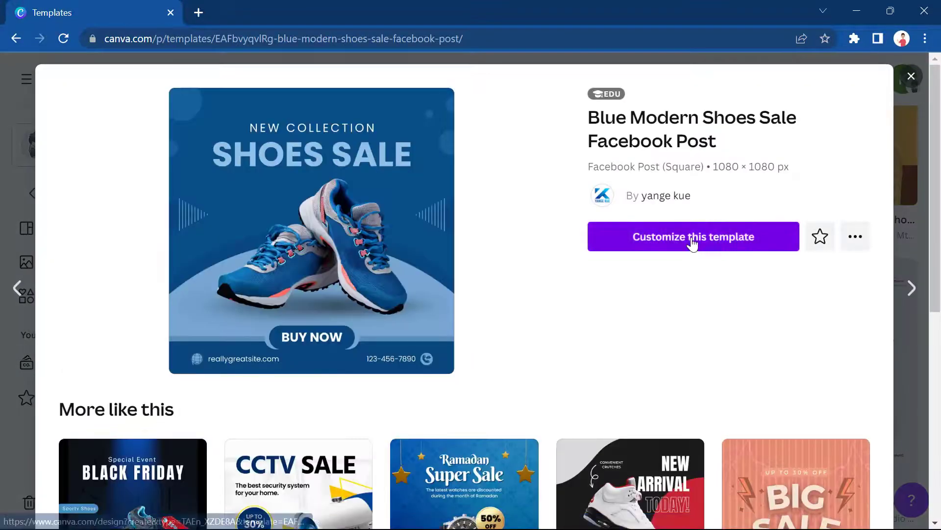
{"action": "left_click", "coordinate": [693, 238]}
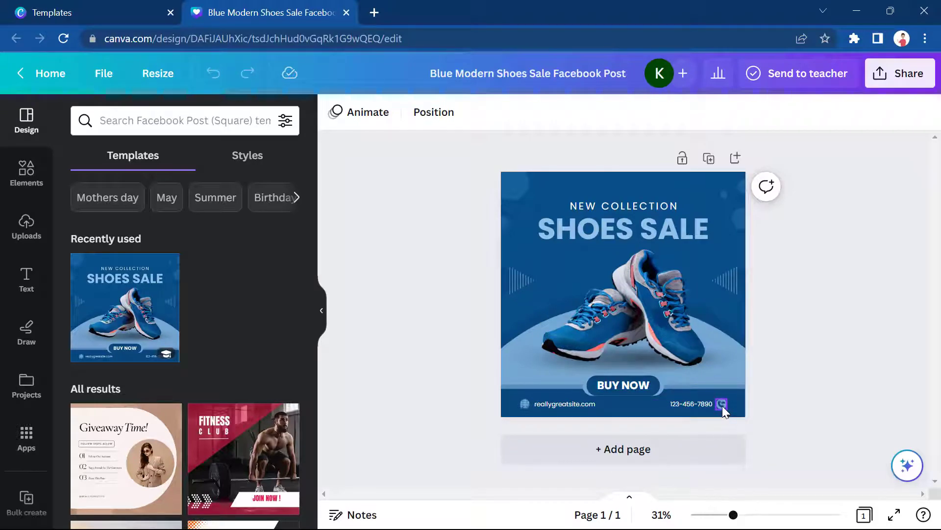
- Replace the placeholder phone number in the post's footer with the seller's partial phone number followed by dots
{"action": "double_click", "coordinate": [693, 405]}
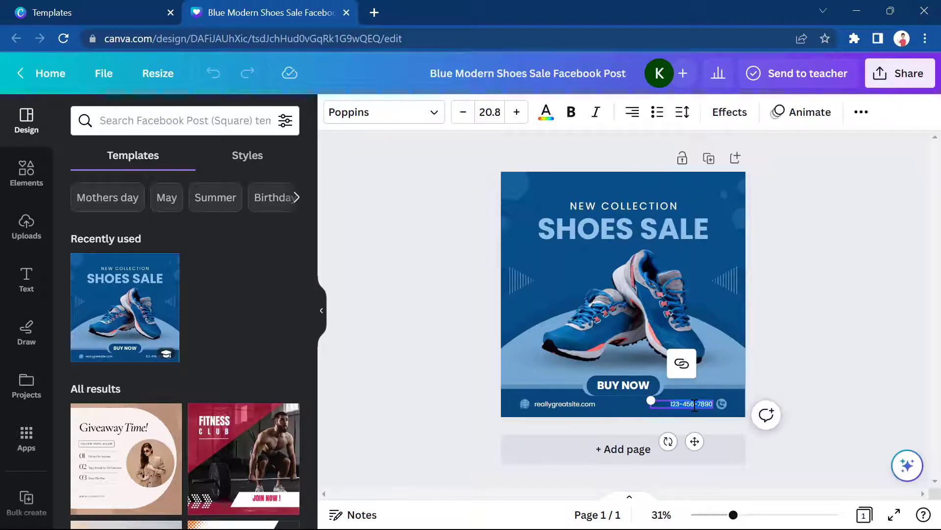
{"action": "type", "text": "01"}
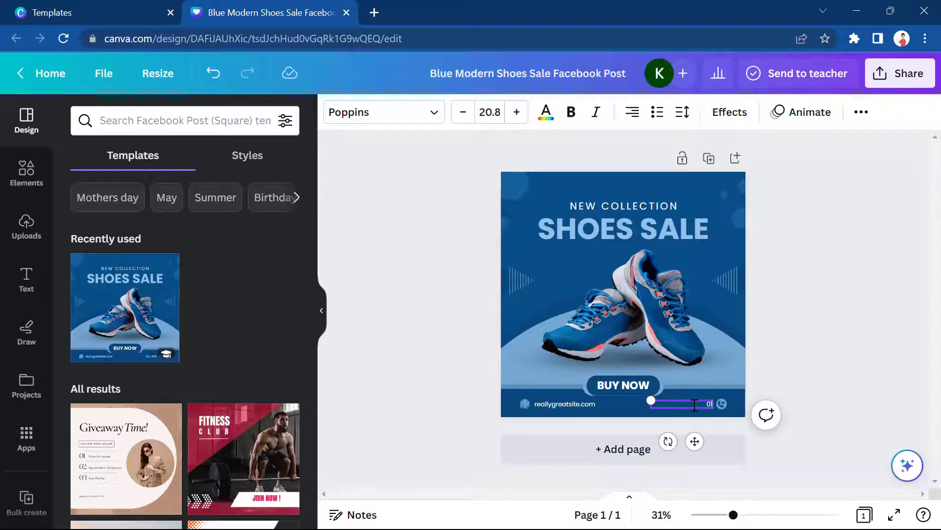
{"action": "type", "text": "717550....."}
- Replace the website address in the post's footer with the text "contact No"
{"action": "left_click", "coordinate": [560, 405]}
{"action": "left_click", "coordinate": [560, 405]}
{"action": "type", "text": "contact"}
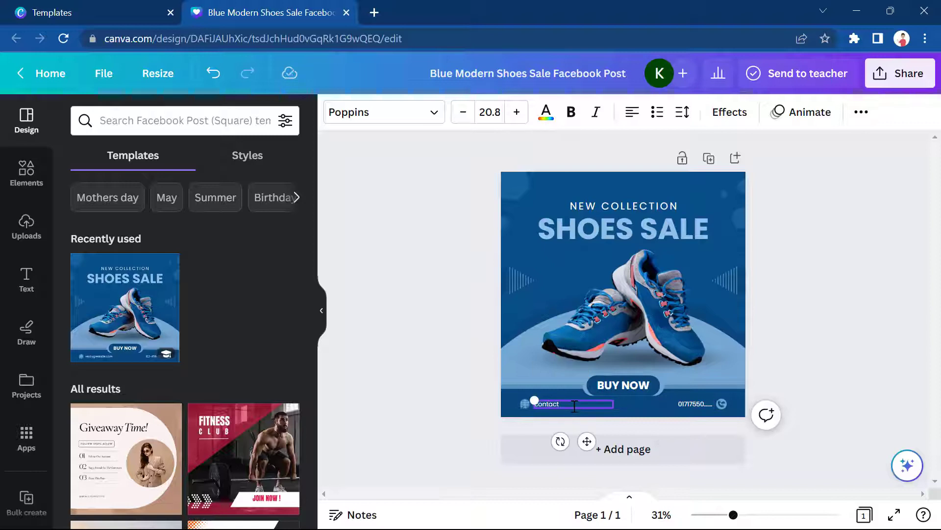
{"action": "type", "text": " No"}
{"action": "left_click", "coordinate": [639, 415]}
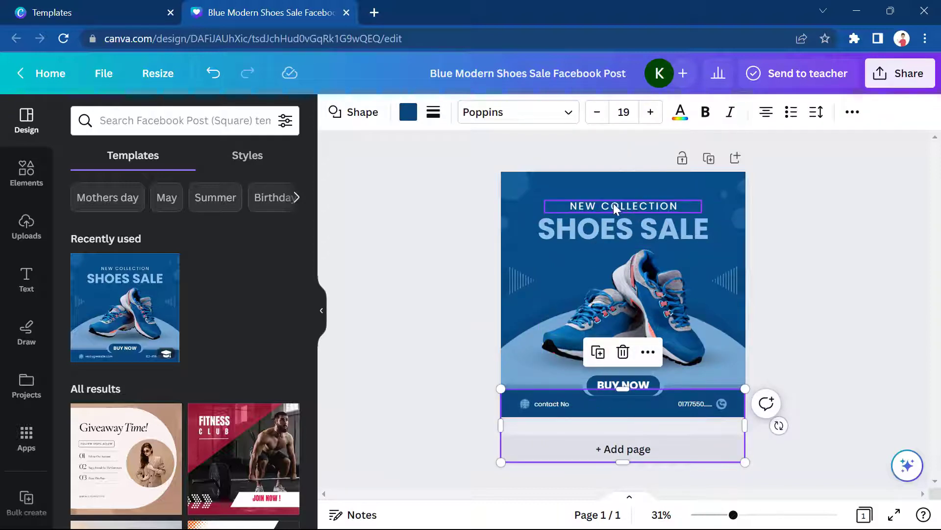
- Shrink the shoe photo slightly, keeping it centred between the SHOES SALE heading and BUY NOW
{"action": "mouse_move", "coordinate": [644, 305]}
{"action": "left_mouse_down"}
{"action": "mouse_move", "coordinate": [637, 284]}
{"action": "mouse_move", "coordinate": [641, 293]}
{"action": "left_mouse_up"}
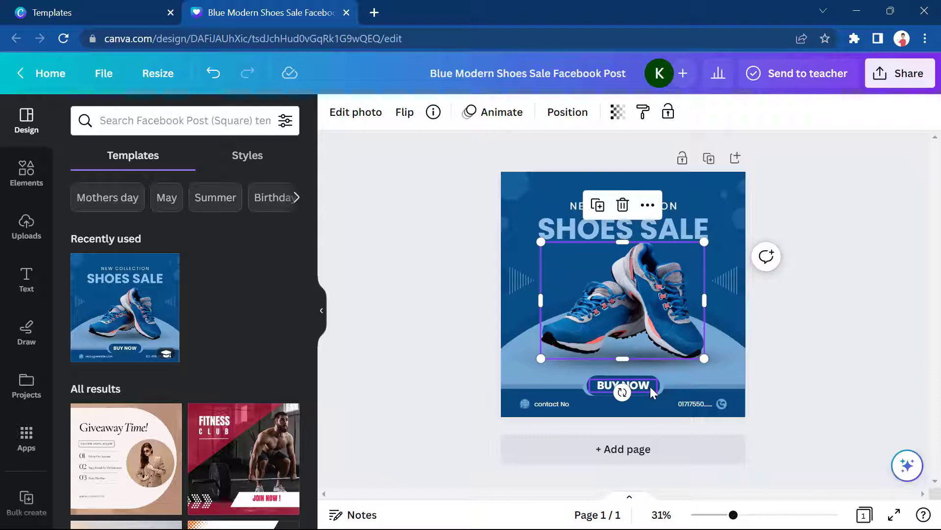
{"action": "left_click_drag", "start_coordinate": [704, 241], "coordinate": [685, 256]}
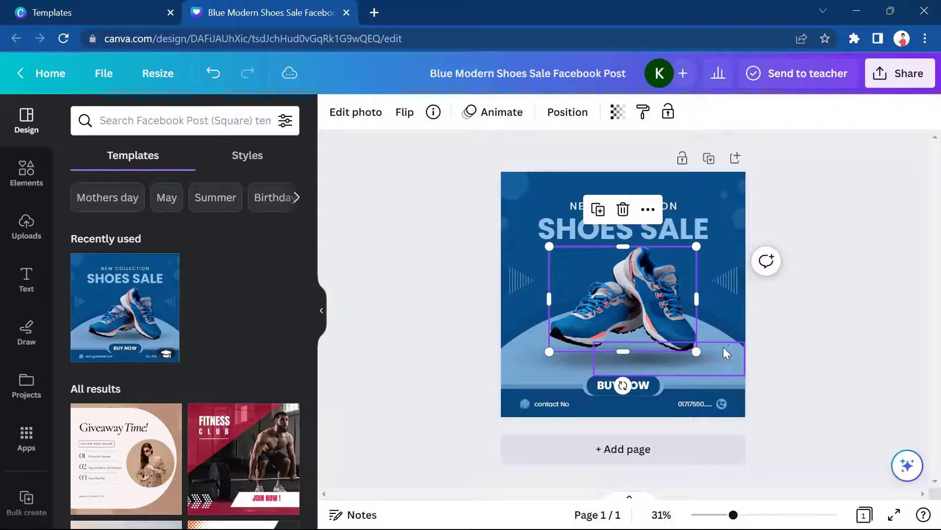
- Apply the Pan text animation to the NEW COLLECTION line and the SHOES SALE heading
{"action": "left_click", "coordinate": [635, 231]}
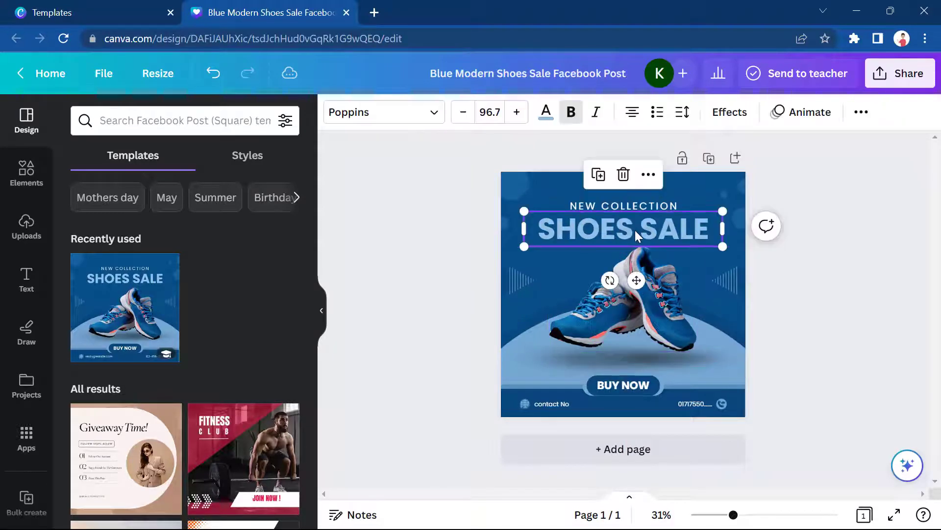
{"action": "left_click", "coordinate": [626, 205]}
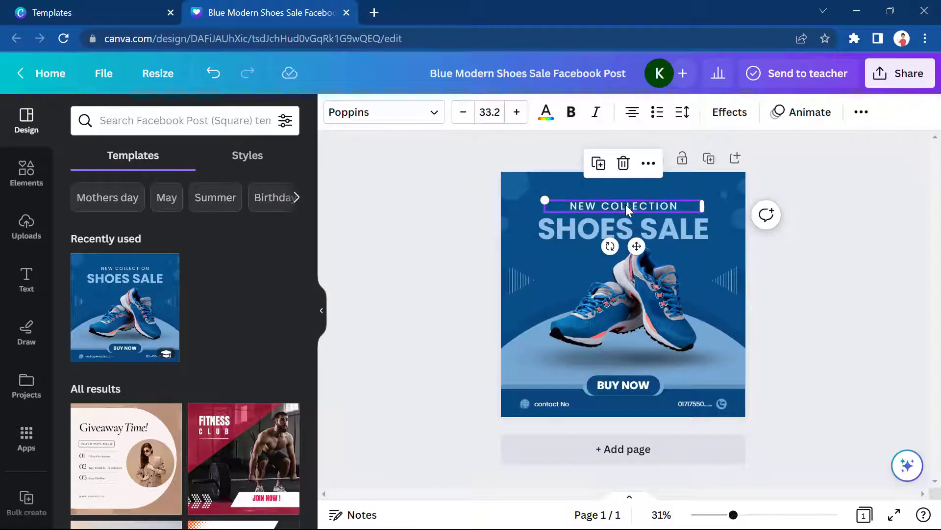
{"action": "left_click", "coordinate": [802, 112]}
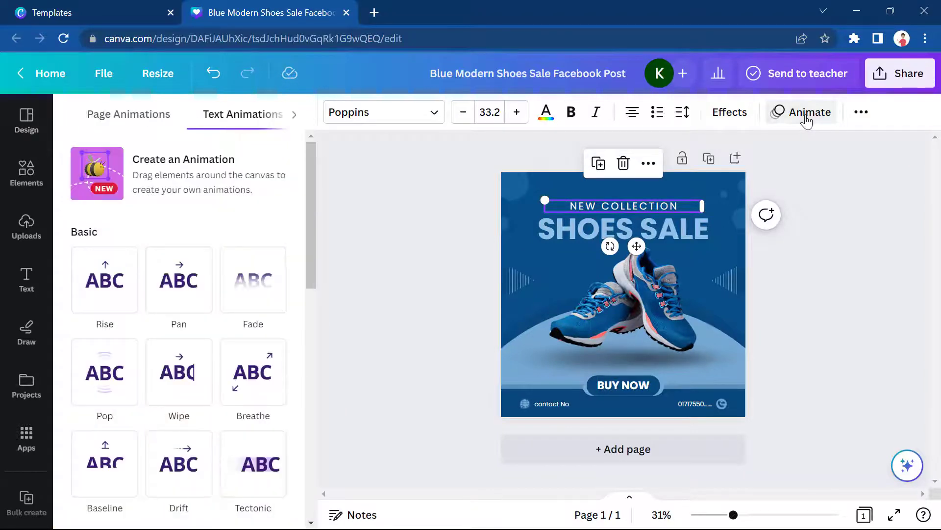
{"action": "left_click", "coordinate": [177, 291]}
{"action": "left_click", "coordinate": [636, 232]}
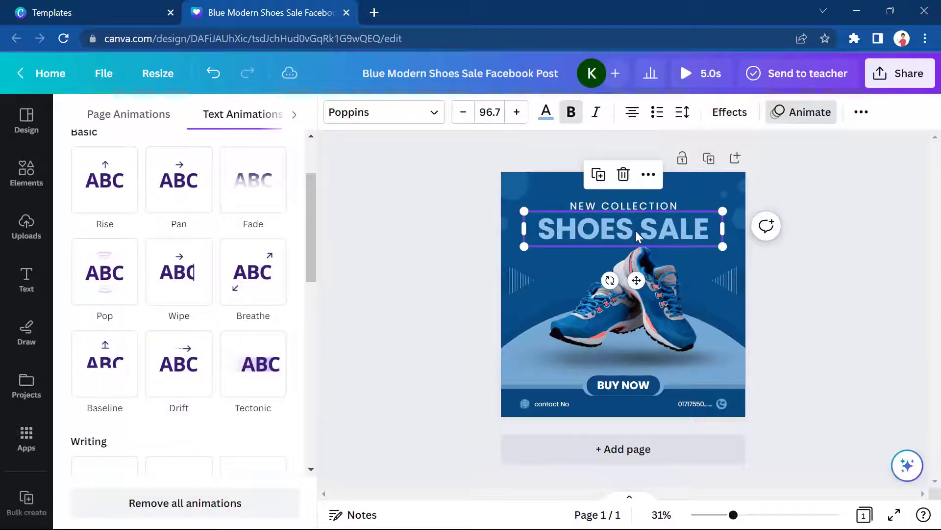
{"action": "left_click", "coordinate": [809, 113]}
{"action": "left_click", "coordinate": [785, 117]}
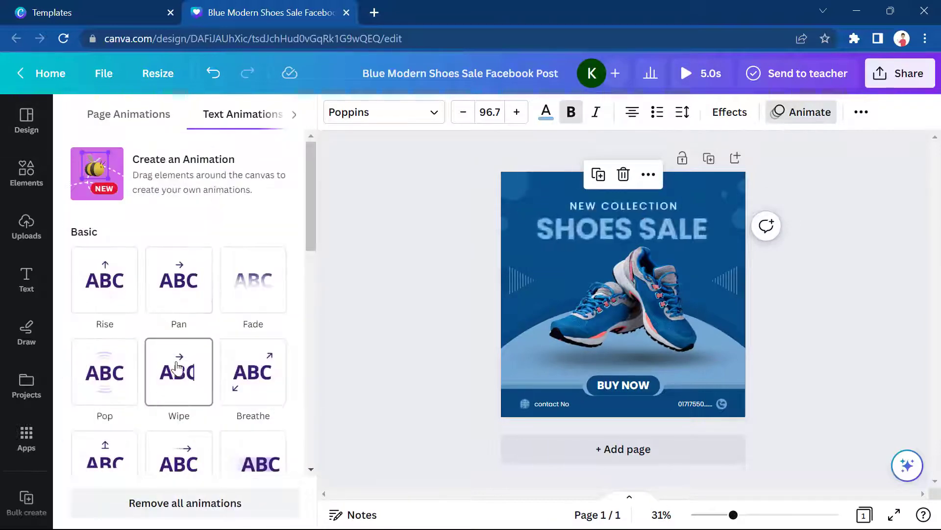
{"action": "left_click", "coordinate": [177, 281]}
- Animate the shoe photo with Rise on enter and the BUY NOW text with Pop
{"action": "left_click", "coordinate": [640, 302]}
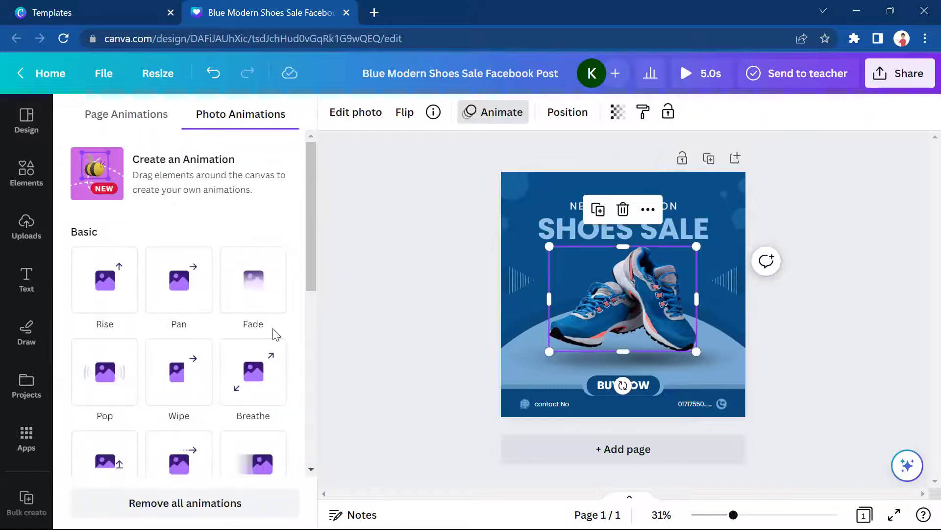
{"action": "left_click", "coordinate": [101, 309]}
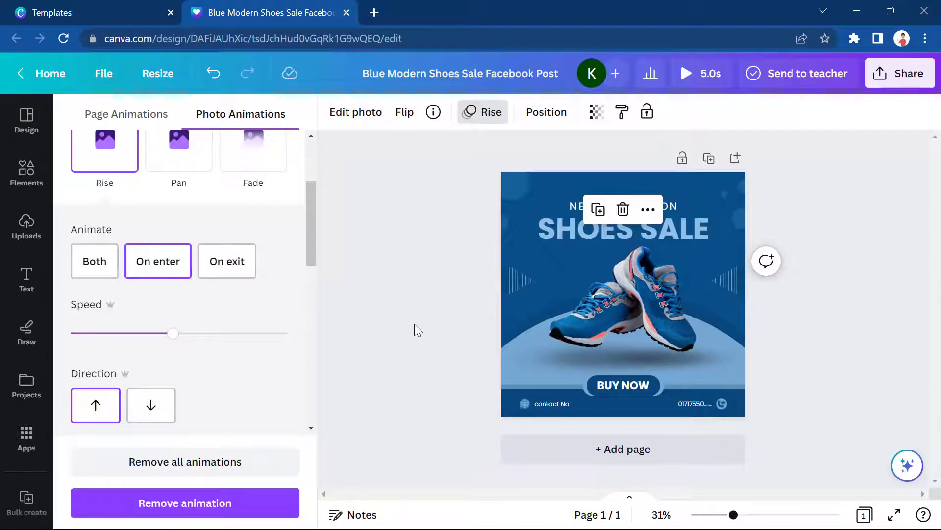
{"action": "left_click", "coordinate": [154, 260]}
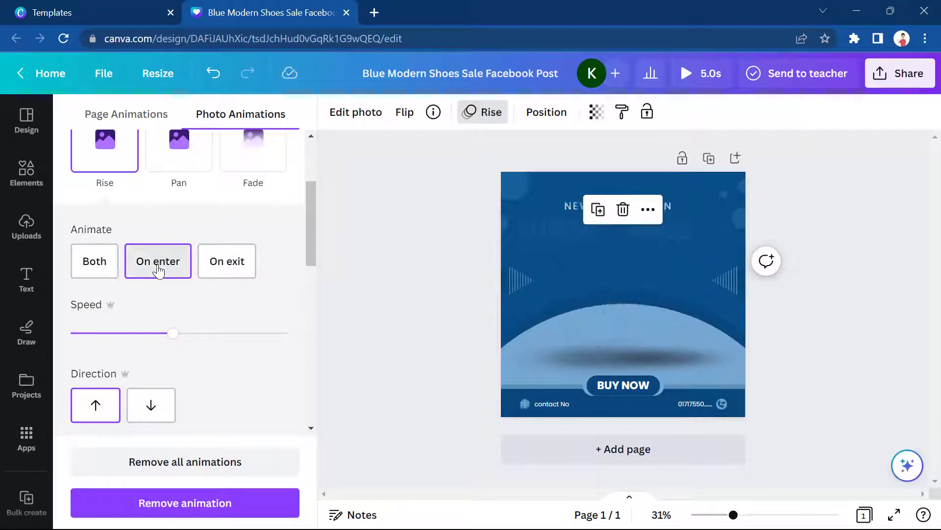
{"action": "left_click", "coordinate": [621, 386]}
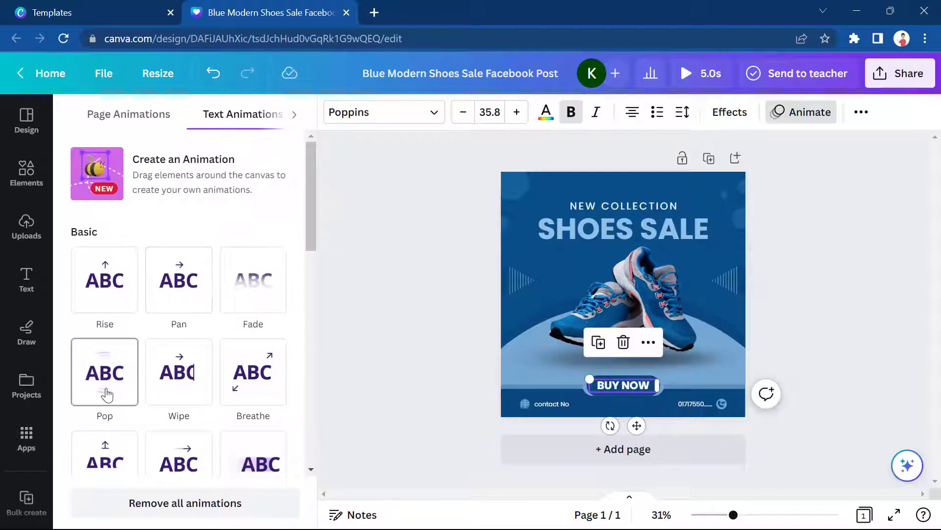
{"action": "left_click", "coordinate": [106, 391]}
- Animate the footer's "contact No" text with Drift and its phone number with Ascend
{"action": "left_click", "coordinate": [544, 404]}
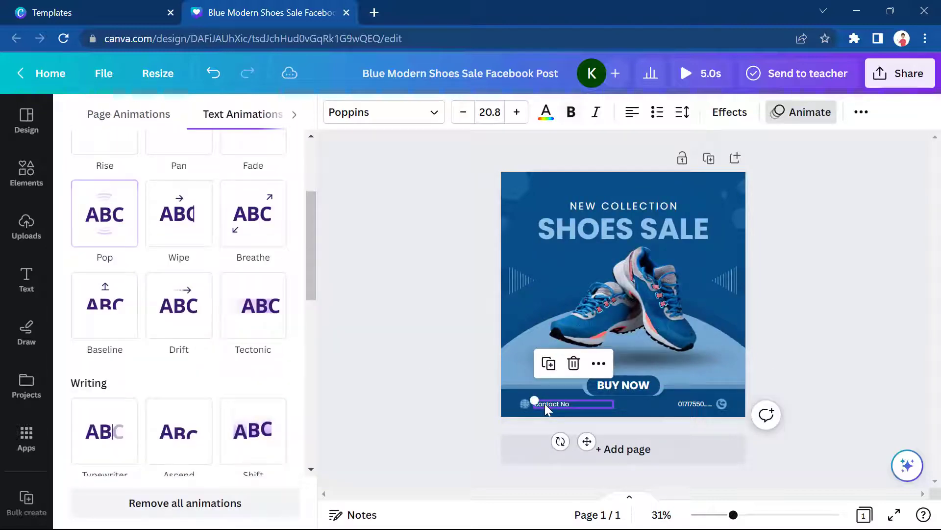
{"action": "left_click", "coordinate": [172, 323]}
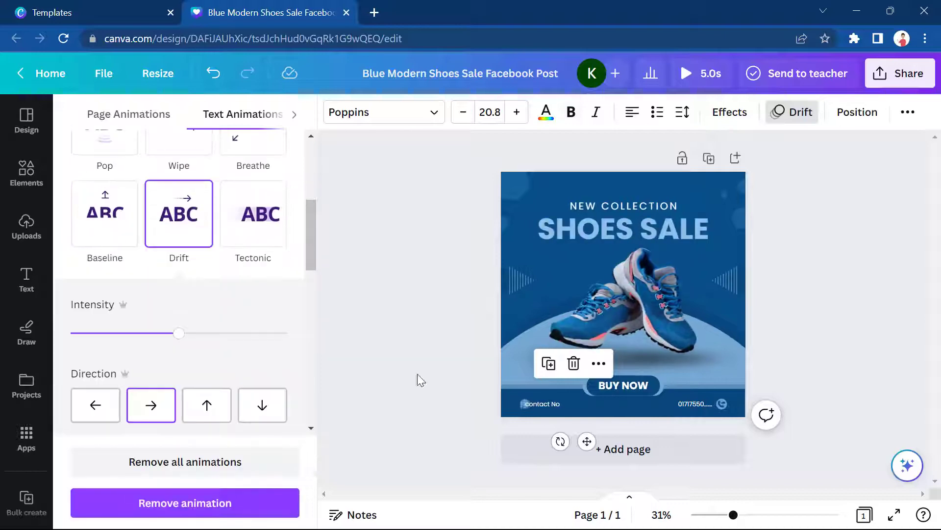
{"action": "left_click", "coordinate": [697, 406]}
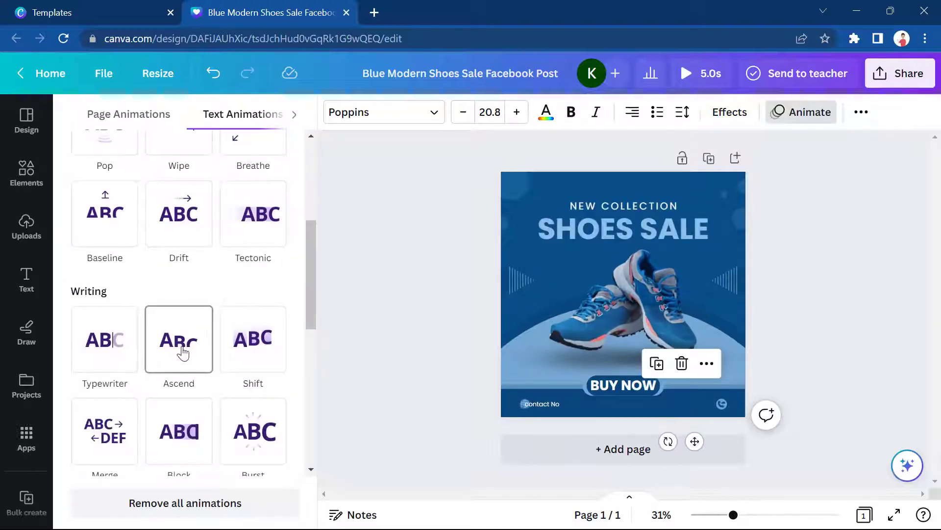
{"action": "left_click", "coordinate": [182, 353]}
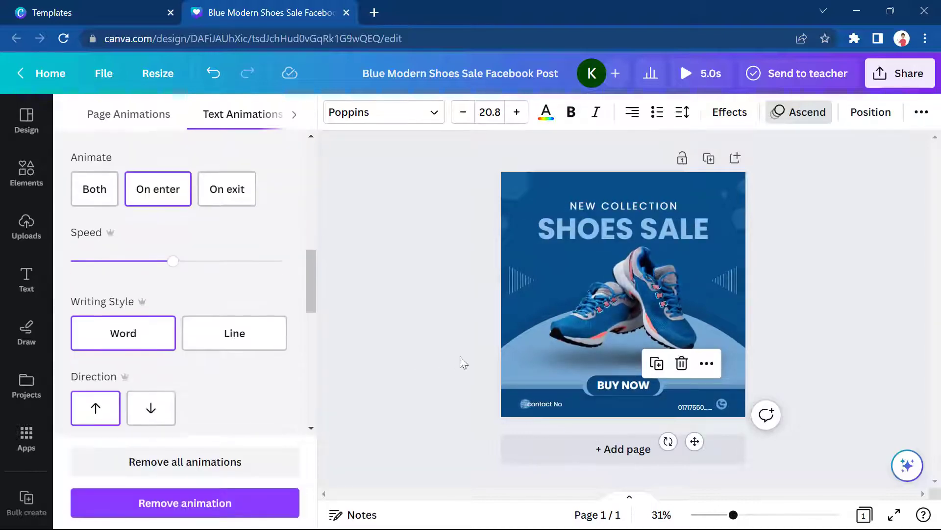
- Apply the Fun combination animation to the whole page and preview the animated post
{"action": "left_click", "coordinate": [543, 180]}
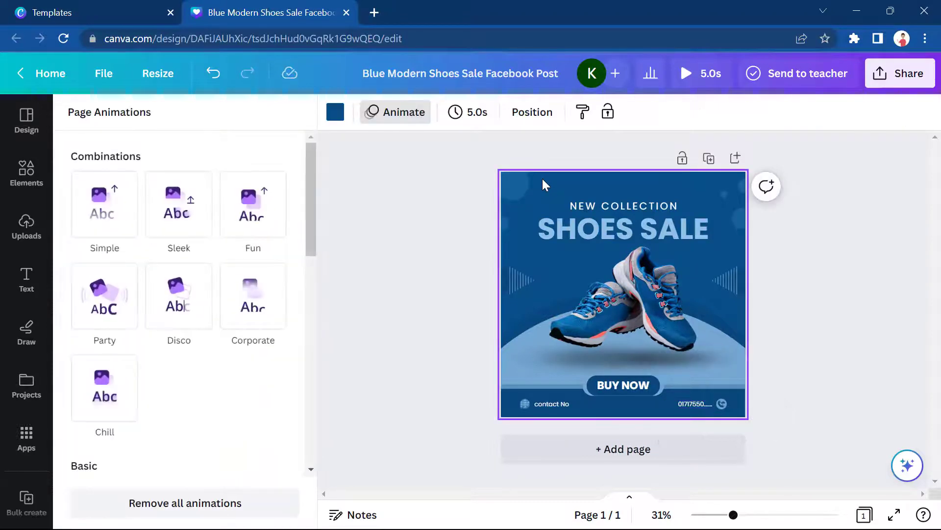
{"action": "left_click", "coordinate": [254, 220]}
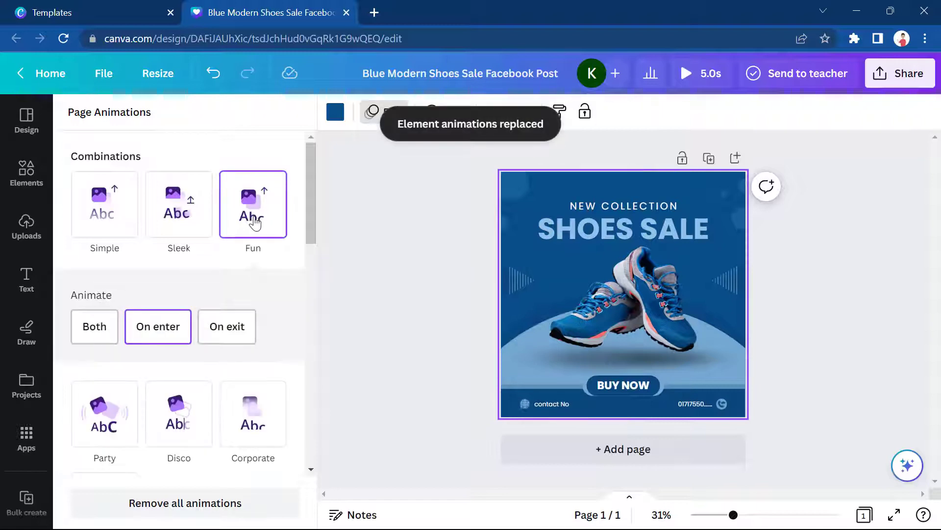
{"action": "left_click", "coordinate": [686, 74]}
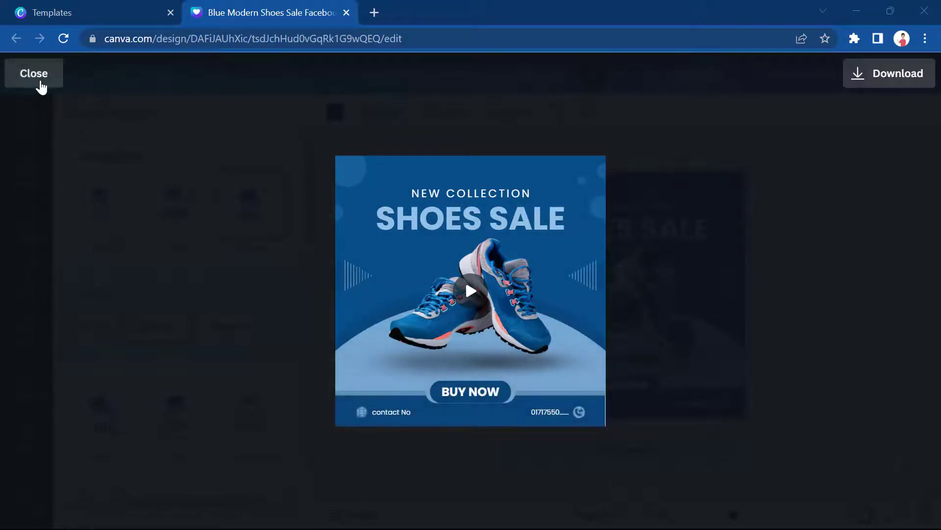
{"action": "left_click", "coordinate": [40, 84]}
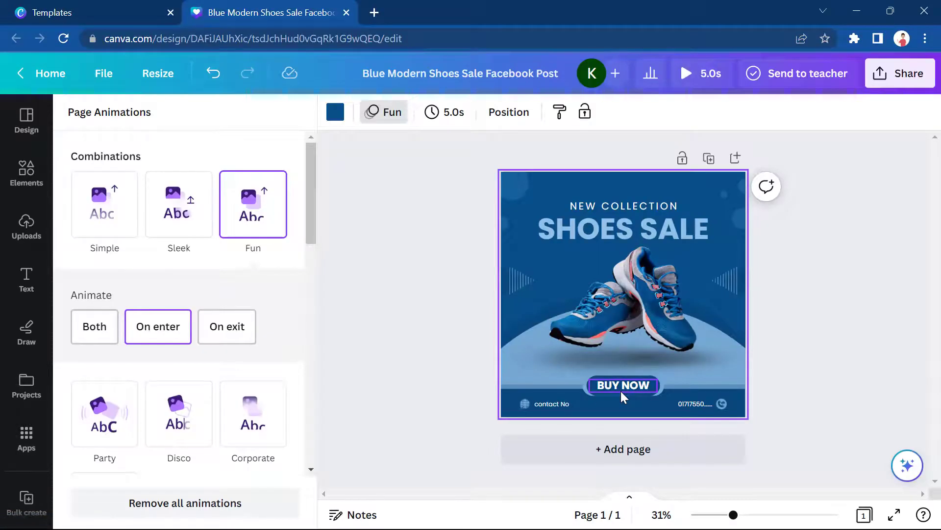
- Search the elements for "click" graphics and add the animated white pointing hand to the page
{"action": "left_click", "coordinate": [25, 177]}
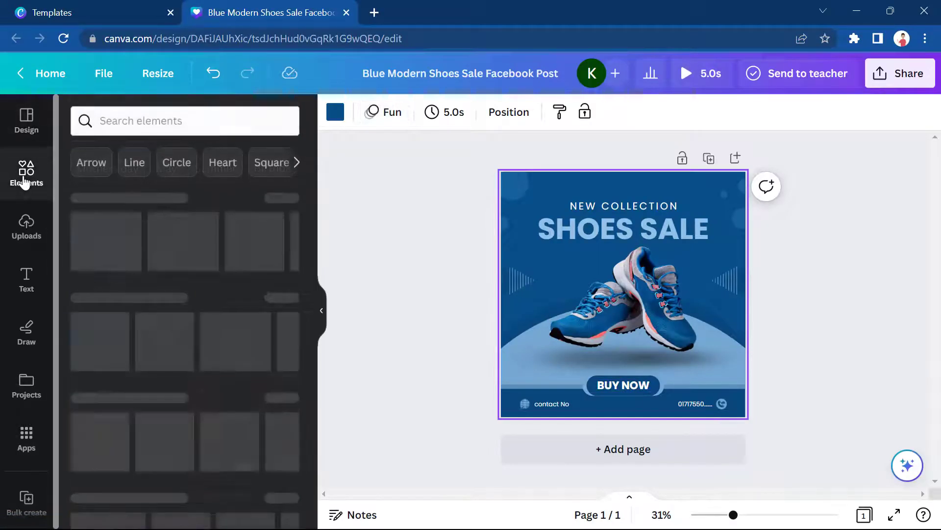
{"action": "left_click", "coordinate": [136, 120]}
{"action": "type", "text": "click"}
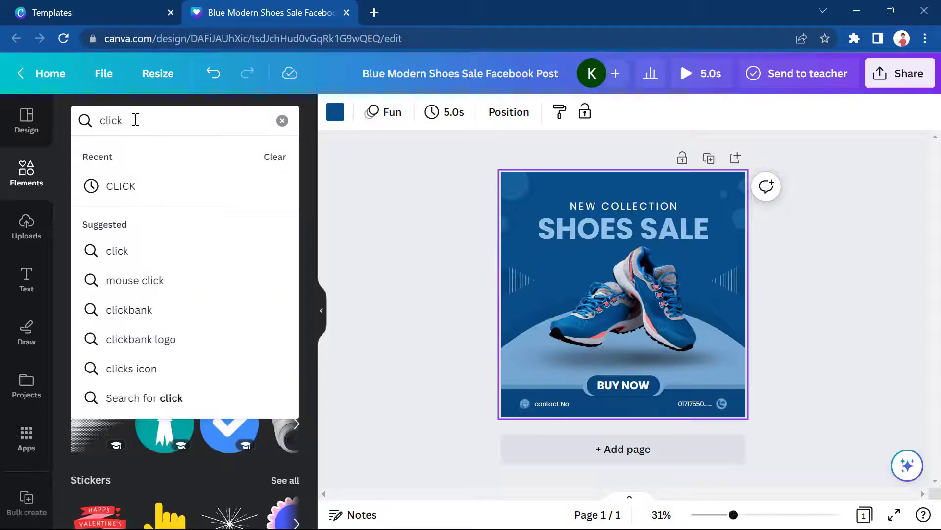
{"action": "key", "text": "Return"}
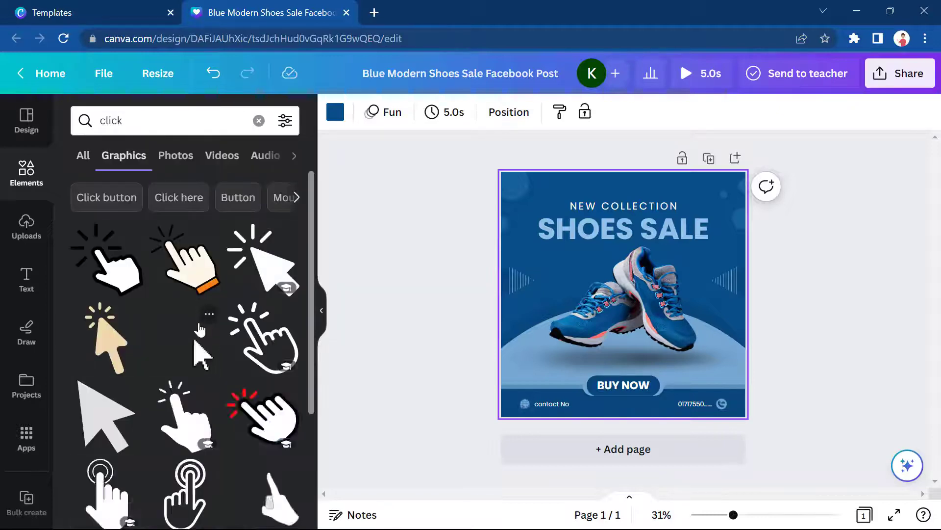
{"action": "scroll", "coordinate": [208, 324], "scroll_direction": "down", "scroll_amount": 3}
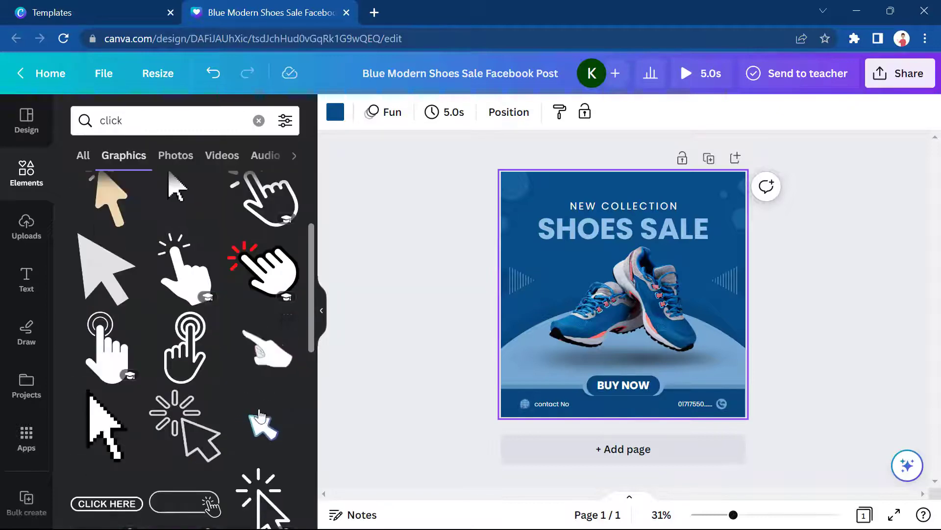
{"action": "left_click", "coordinate": [276, 360]}
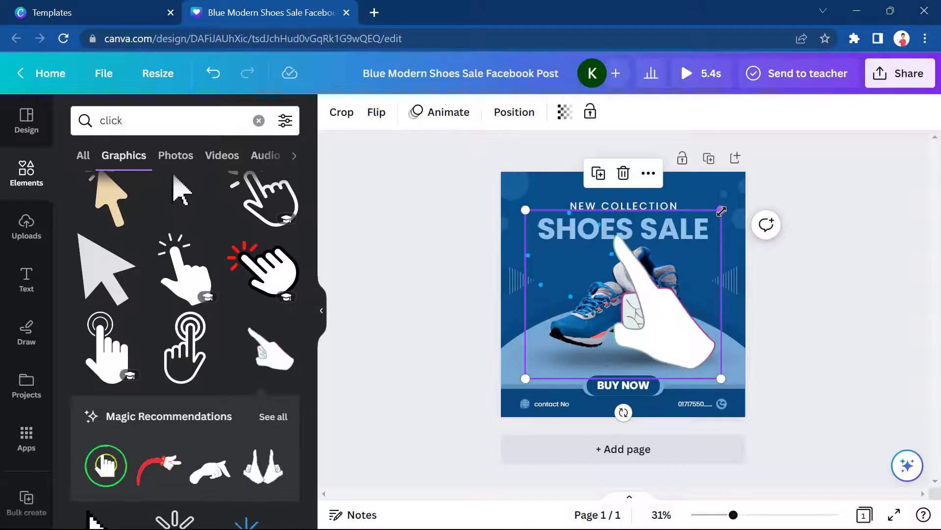
- Shrink the pointing hand to about 270 × 232 and place it with its fingertip on the BUY NOW button
{"action": "left_click_drag", "start_coordinate": [721, 210], "coordinate": [615, 366]}
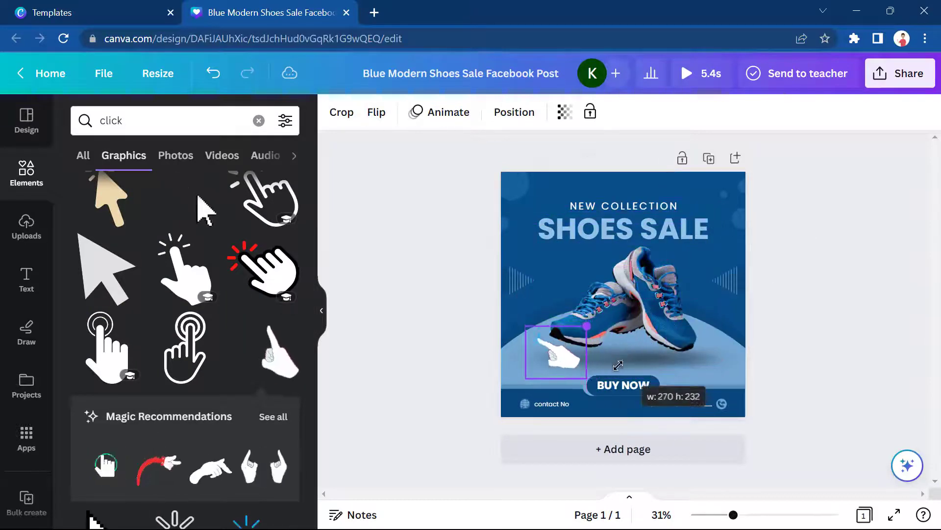
{"action": "left_click_drag", "start_coordinate": [549, 350], "coordinate": [628, 402]}
{"action": "left_click", "coordinate": [519, 153]}
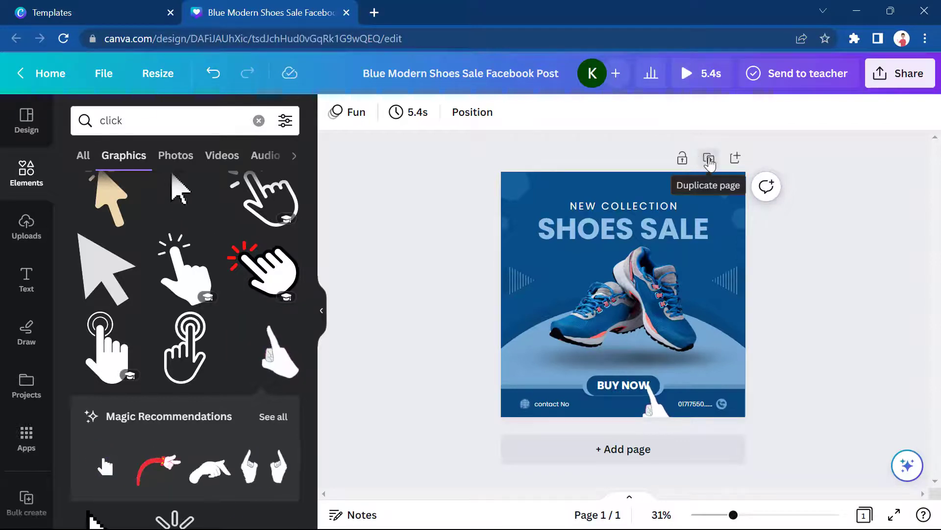
- Duplicate the shoe sale page and preview the two-page animation
{"action": "left_click", "coordinate": [709, 160]}
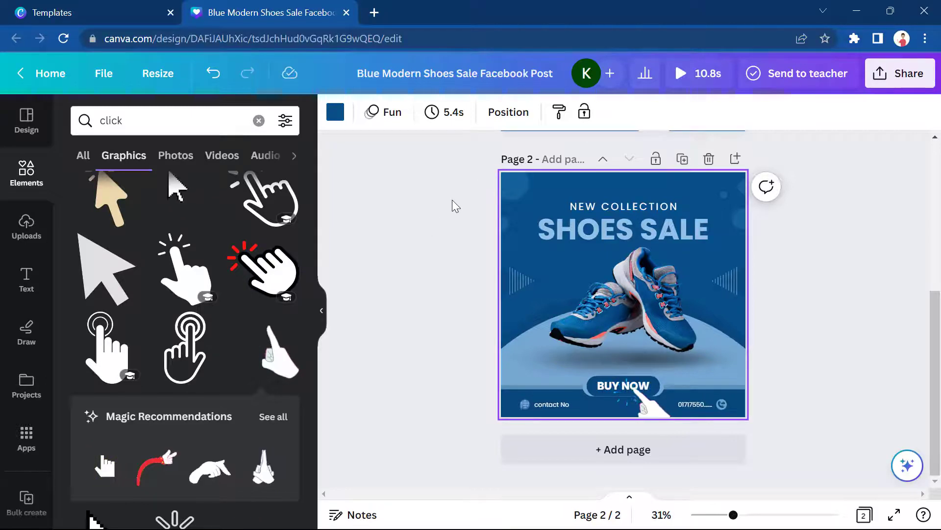
{"action": "left_click", "coordinate": [680, 79]}
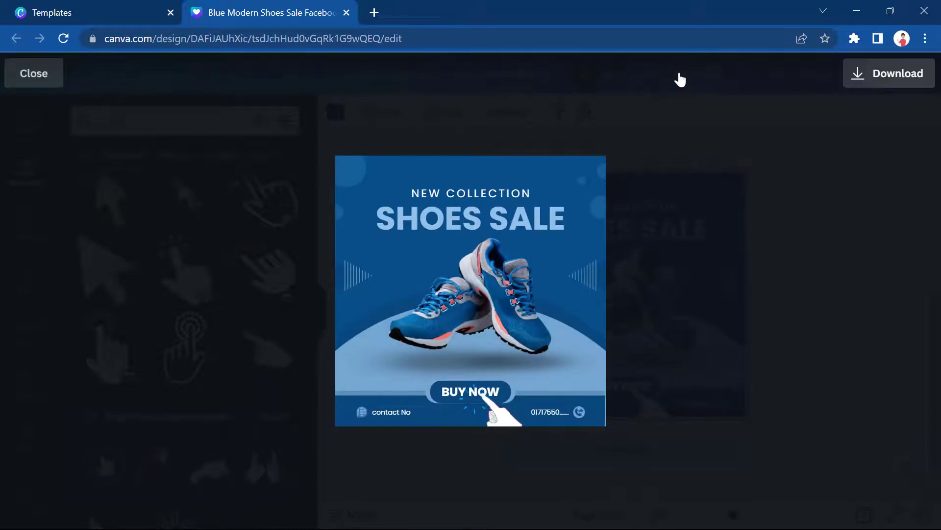
{"action": "left_click", "coordinate": [35, 76]}
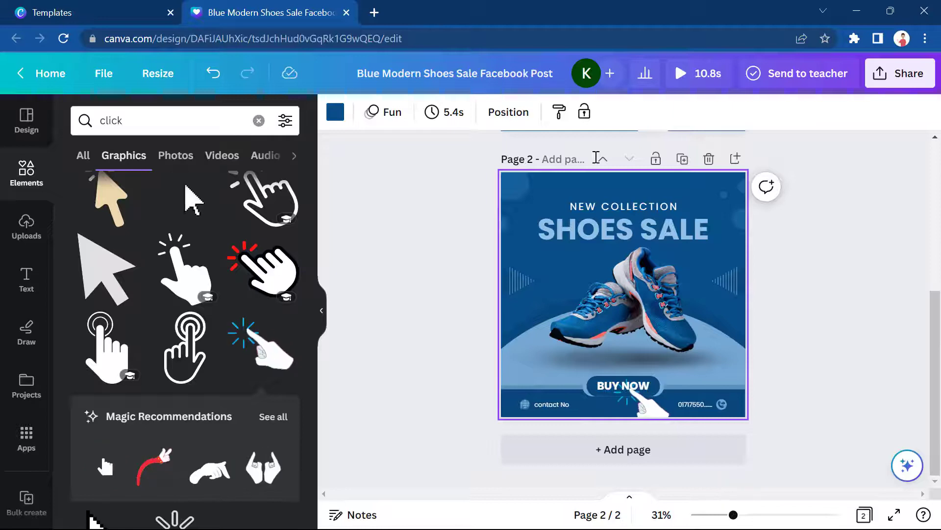
- Review the download settings for the design, including the file type, quality and page selection
{"action": "left_click", "coordinate": [899, 74]}
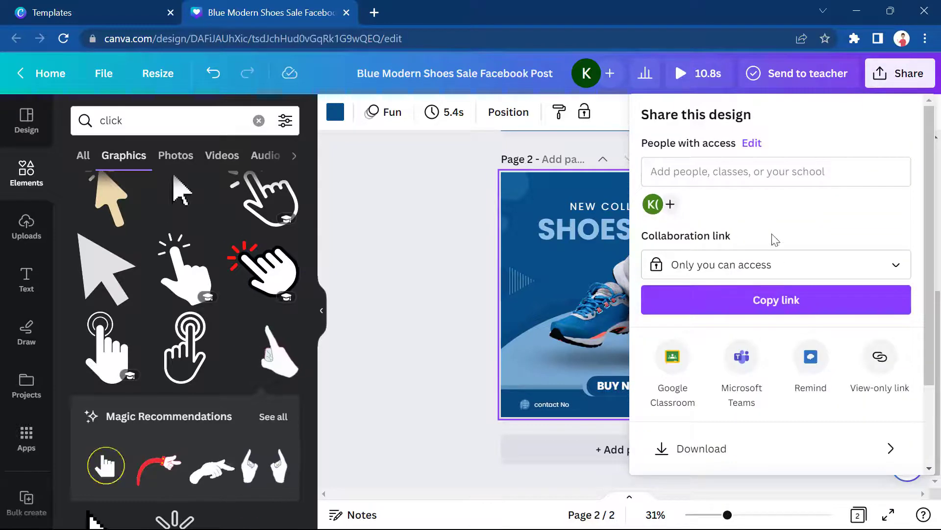
{"action": "scroll", "coordinate": [764, 274], "scroll_direction": "down", "scroll_amount": 2}
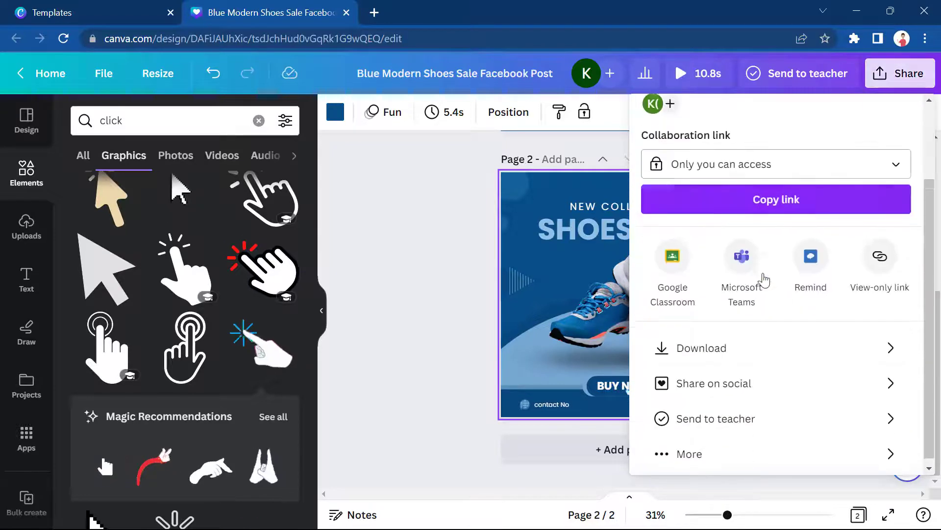
{"action": "left_click", "coordinate": [706, 346]}
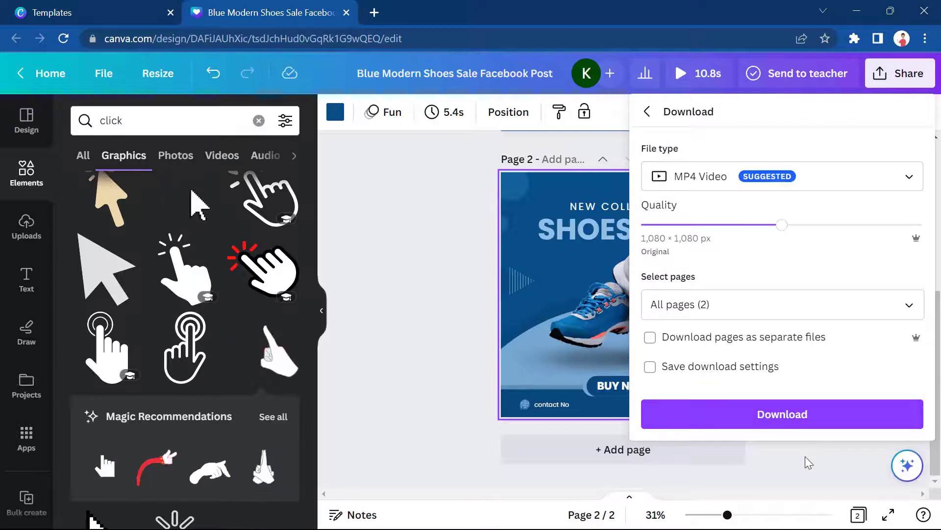
{"action": "left_click", "coordinate": [422, 231]}
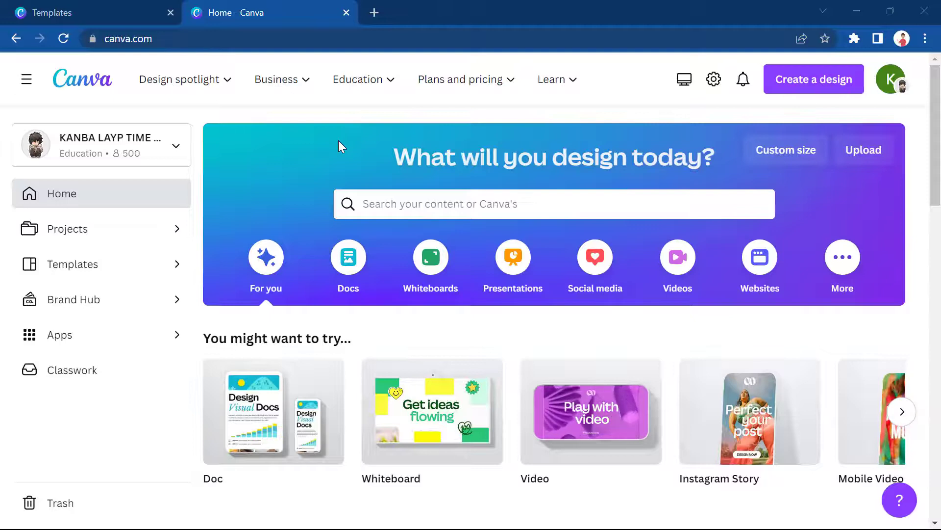
- Search the Canva templates for "facebook post" and create a blank Facebook Post design
{"action": "left_click", "coordinate": [426, 207]}
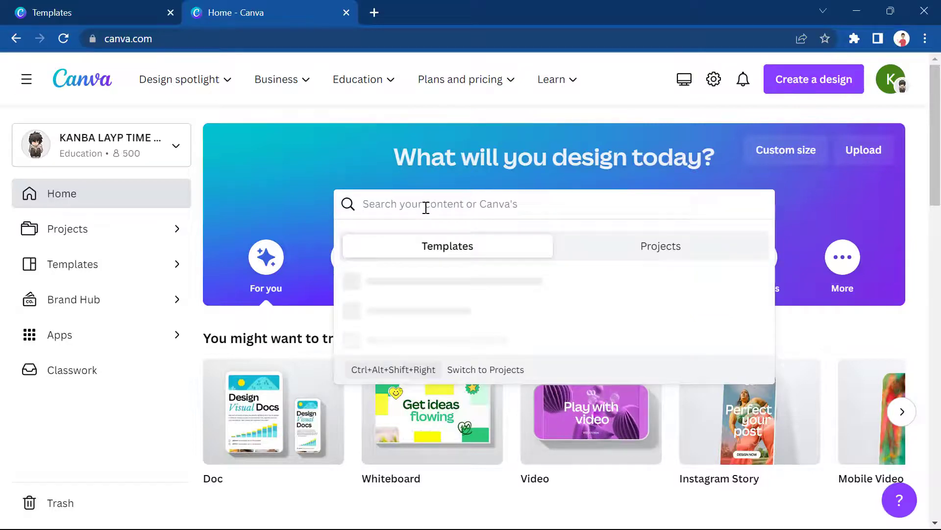
{"action": "type", "text": "facebook post"}
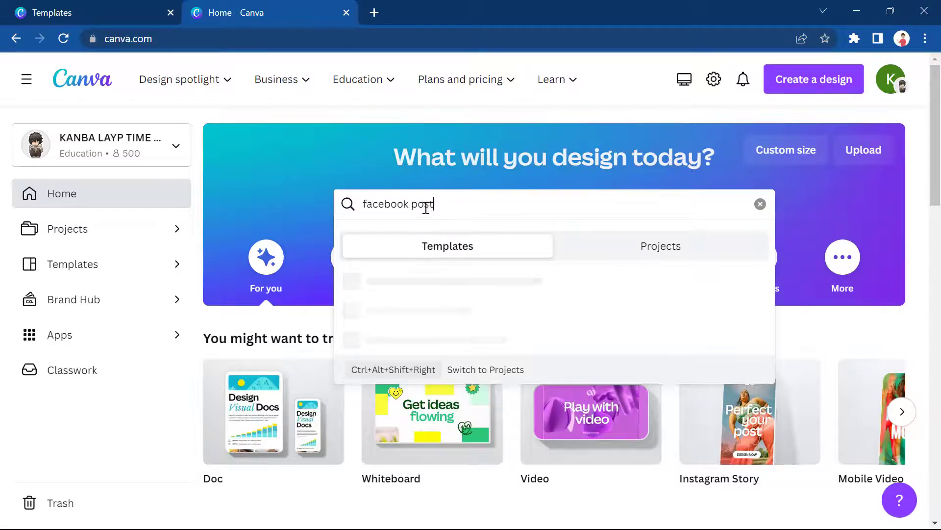
{"action": "key", "text": "Return"}
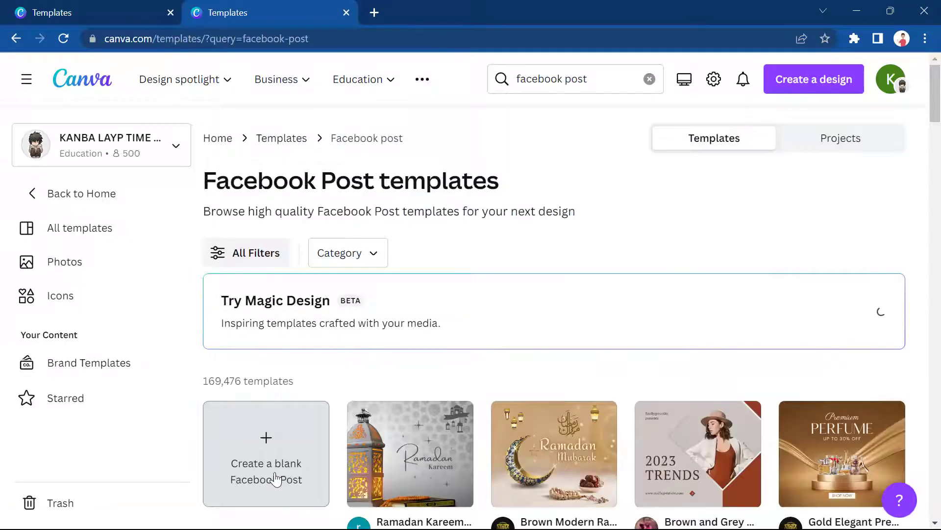
{"action": "left_click", "coordinate": [274, 478]}
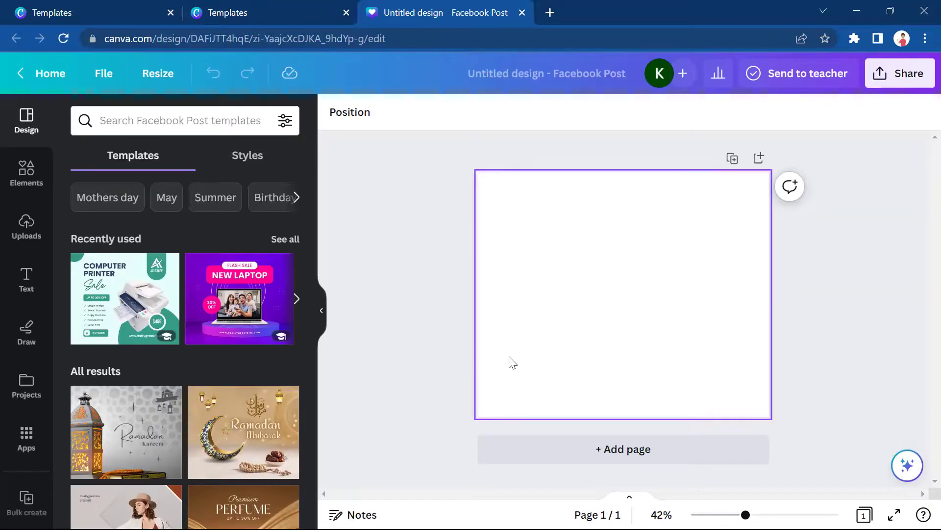
- Set the blank page's background to the solid yellow default color
{"action": "left_click", "coordinate": [573, 306]}
{"action": "left_click", "coordinate": [335, 112]}
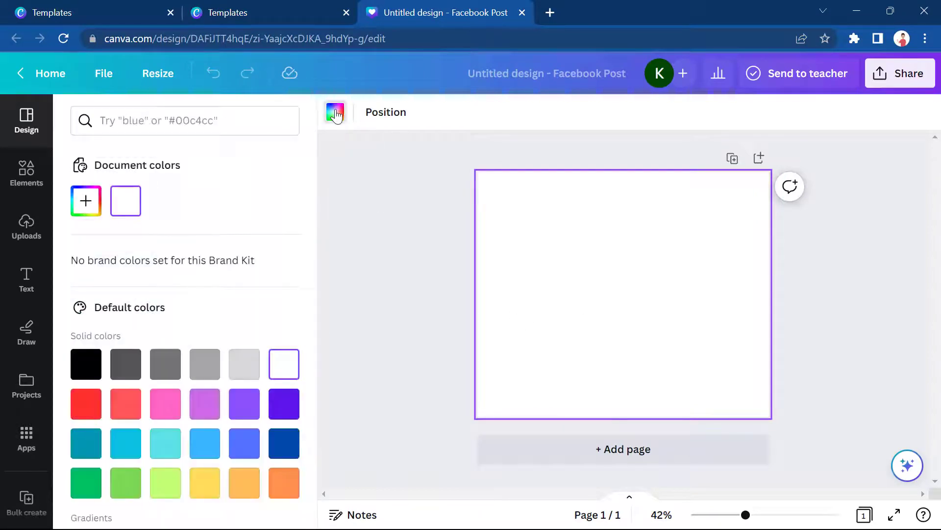
{"action": "left_click", "coordinate": [204, 483]}
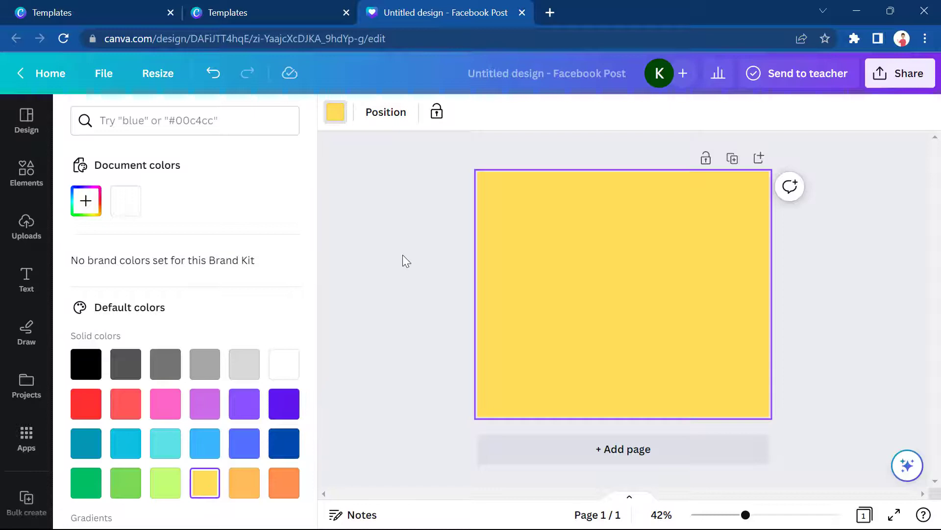
- Search the elements for "circle frame" and show all the matching frames
{"action": "left_click", "coordinate": [25, 177]}
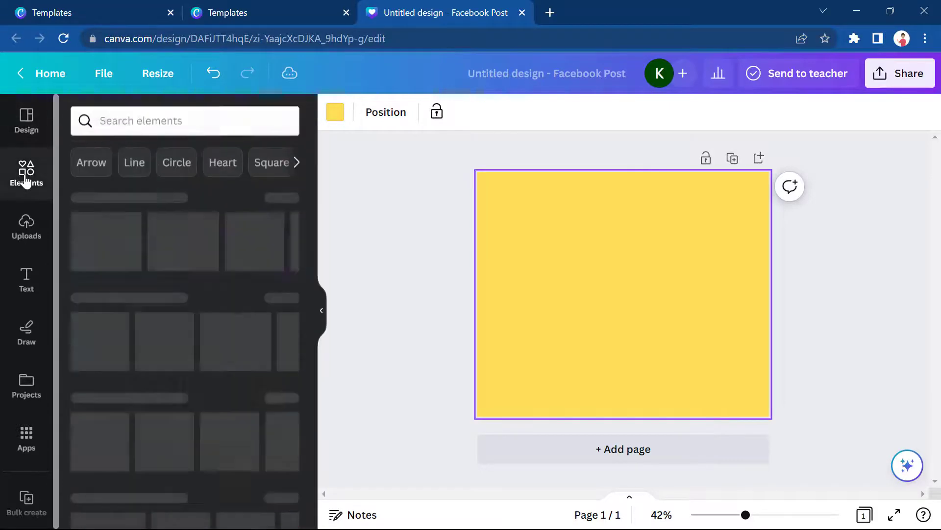
{"action": "left_click", "coordinate": [124, 120]}
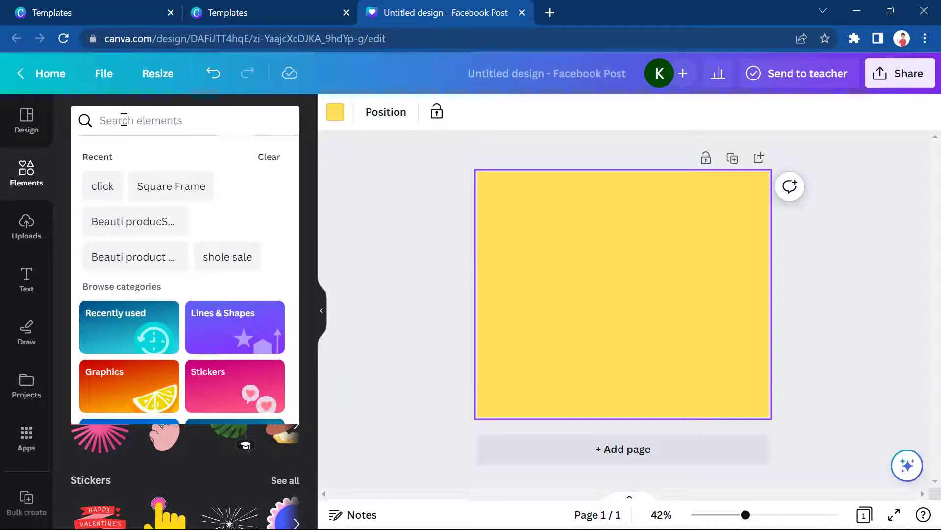
{"action": "type", "text": "circ"}
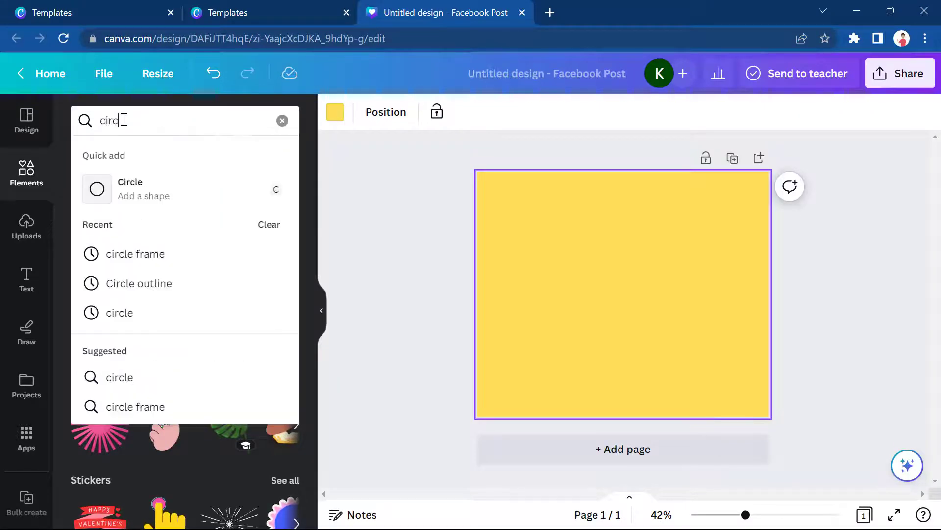
{"action": "type", "text": "le fra"}
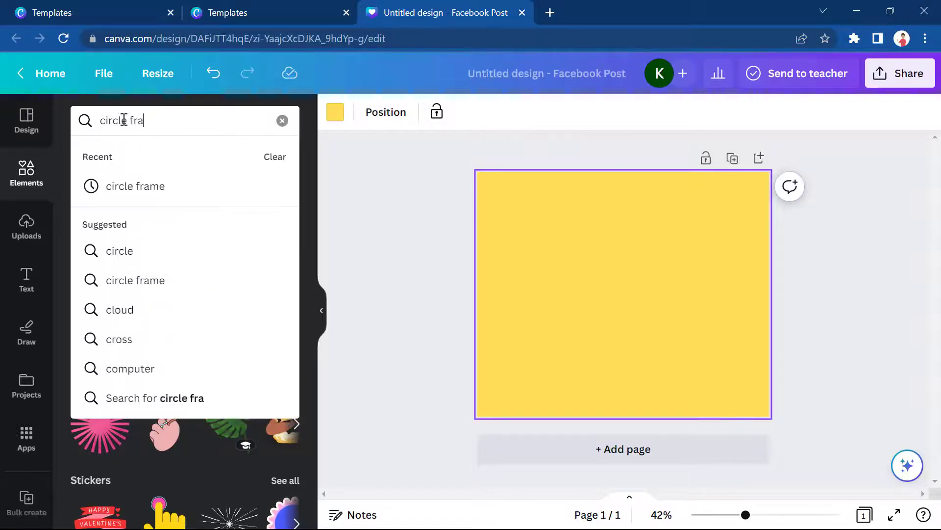
{"action": "type", "text": "me"}
{"action": "key", "text": "Return"}
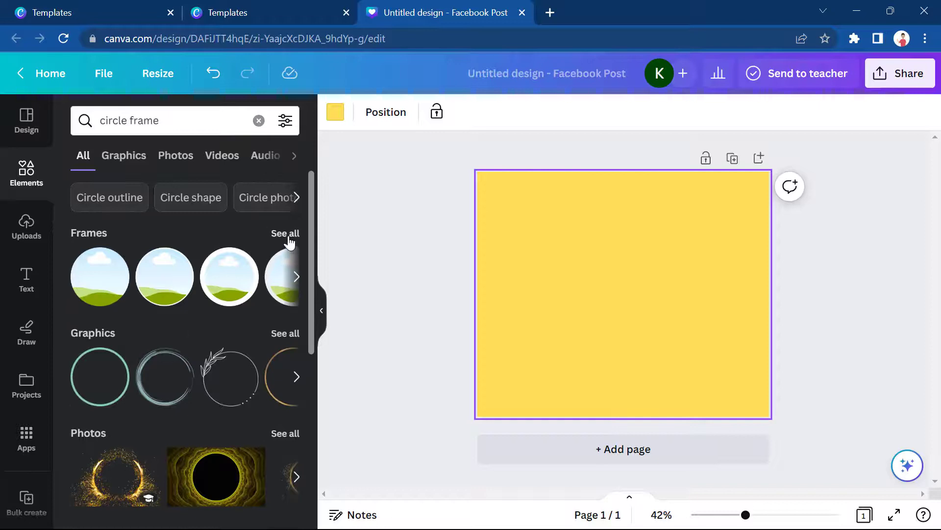
{"action": "left_click", "coordinate": [286, 234]}
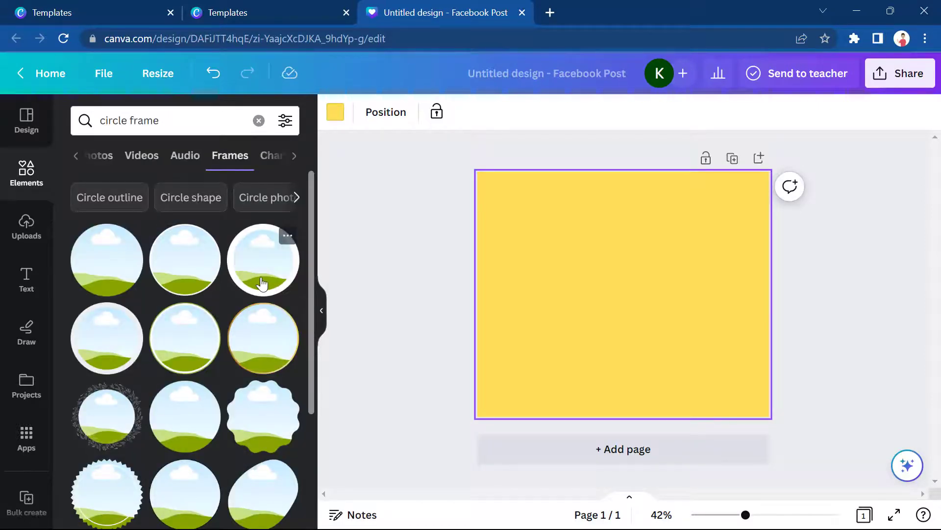
- Add the thick-bordered circle frame, enlarge it and position it slightly past the page's right edge
{"action": "left_click", "coordinate": [115, 360]}
{"action": "left_click_drag", "start_coordinate": [685, 231], "coordinate": [758, 209]}
{"action": "left_click_drag", "start_coordinate": [692, 283], "coordinate": [734, 291]}
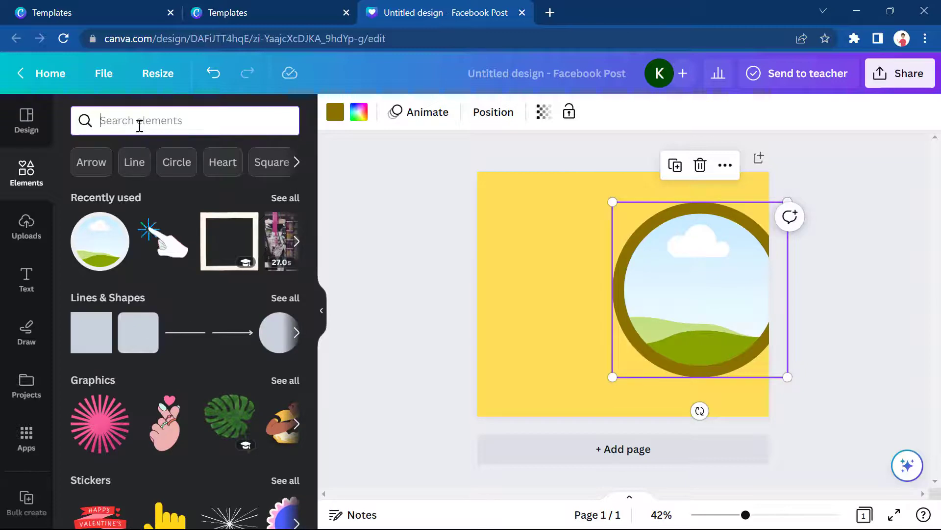
- Search the elements for "shape" and add a circle from the full Lines & Shapes collection
{"action": "type", "text": "s"}
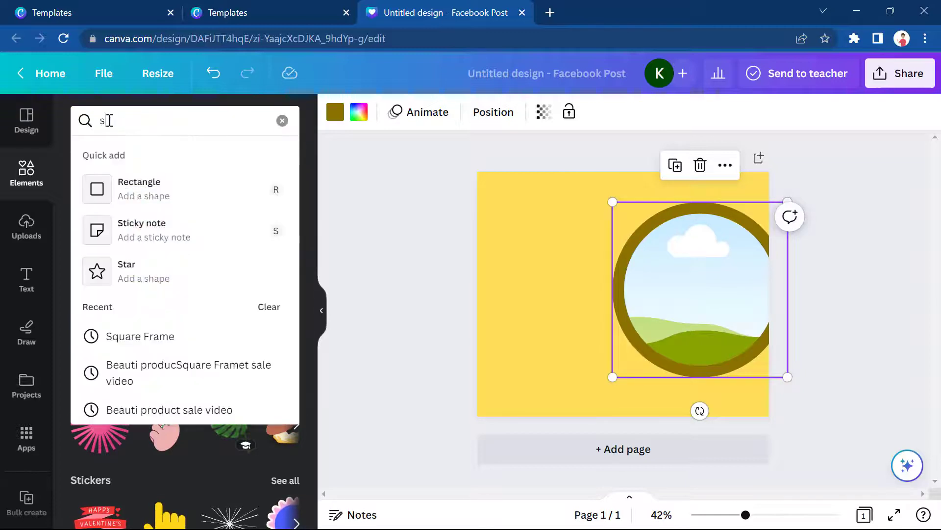
{"action": "type", "text": "hape"}
{"action": "key", "text": "Return"}
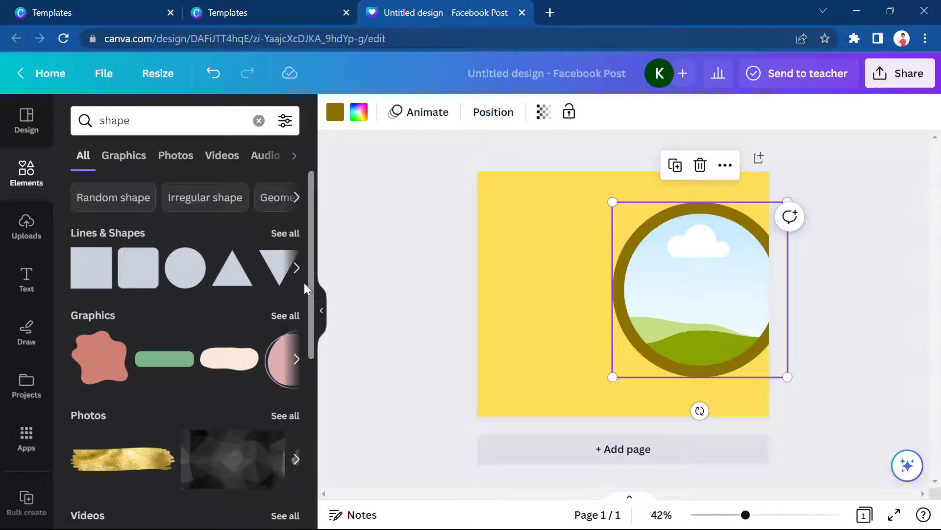
{"action": "left_click", "coordinate": [293, 240]}
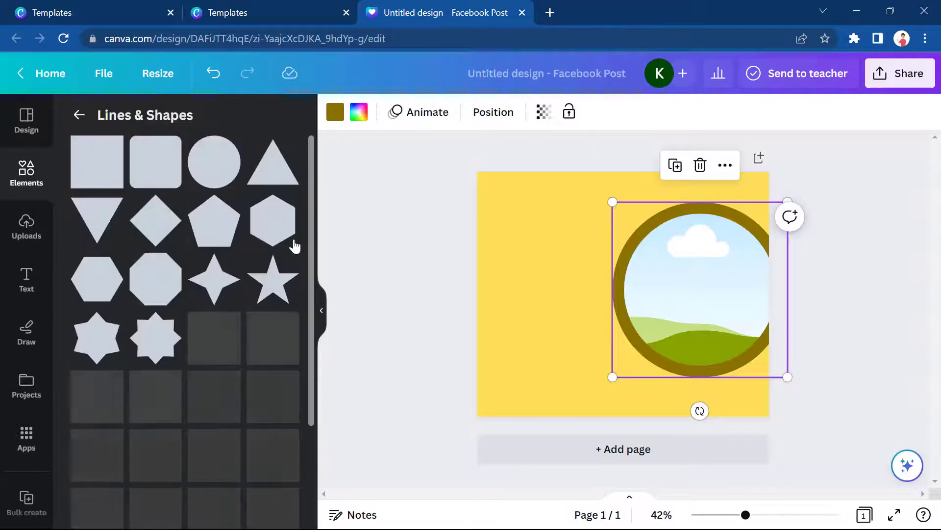
{"action": "left_click", "coordinate": [214, 161]}
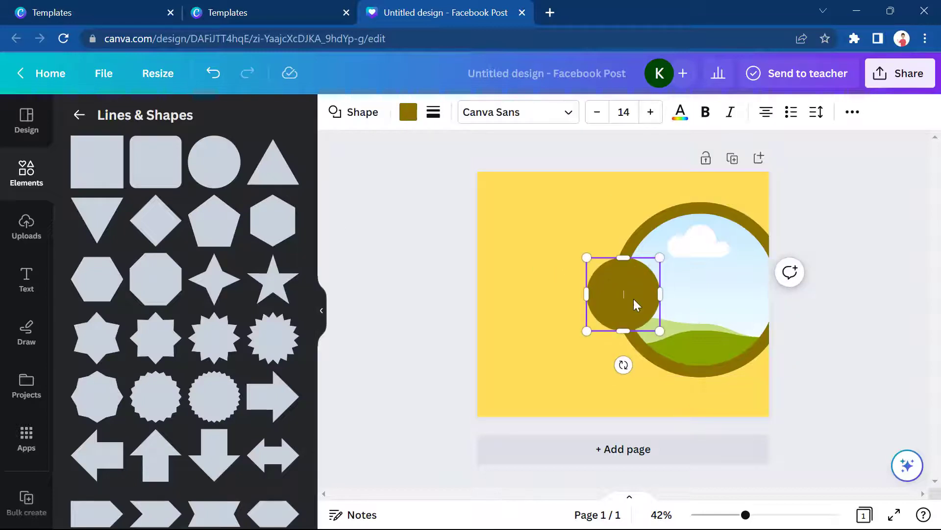
- Fill the new circle shape with the dark violet default solid color
{"action": "left_click", "coordinate": [536, 290]}
{"action": "left_click", "coordinate": [611, 299]}
{"action": "left_click", "coordinate": [408, 112]}
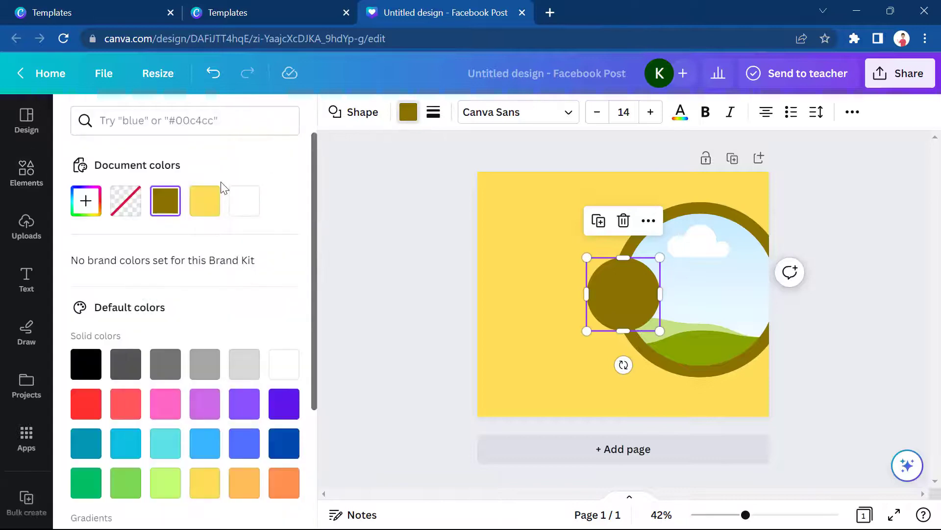
{"action": "left_click", "coordinate": [284, 404]}
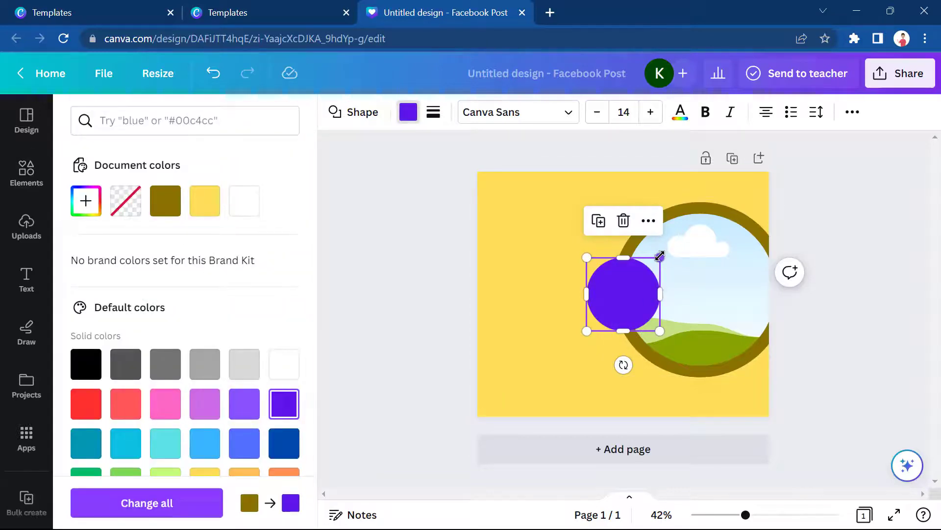
- Enlarge the violet circle and move it so that it fully covers the circle frame
{"action": "left_click_drag", "start_coordinate": [675, 245], "coordinate": [782, 171]}
{"action": "left_click_drag", "start_coordinate": [667, 267], "coordinate": [672, 319]}
{"action": "left_click_drag", "start_coordinate": [770, 205], "coordinate": [789, 187]}
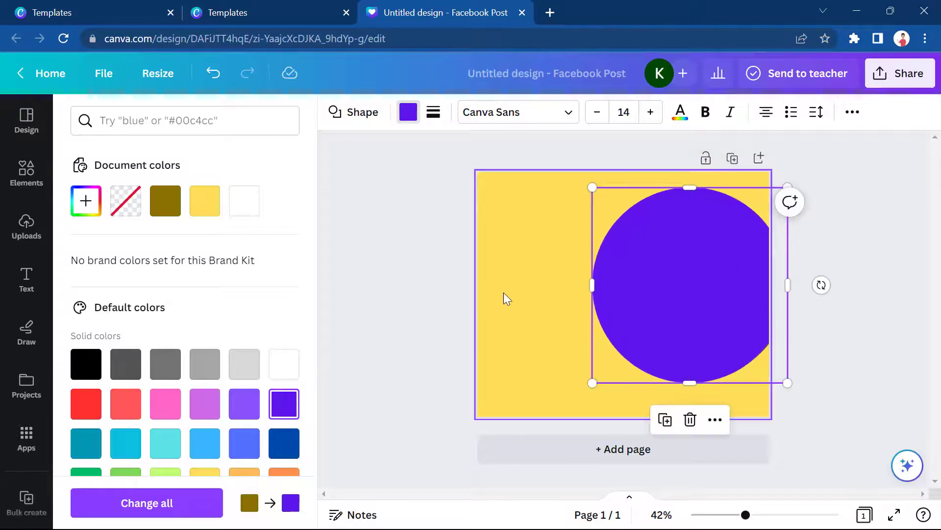
- Send the violet circle to the back and center it behind the circle frame as an even outer ring
{"action": "right_click", "coordinate": [638, 280]}
{"action": "mouse_move", "coordinate": [686, 307]}
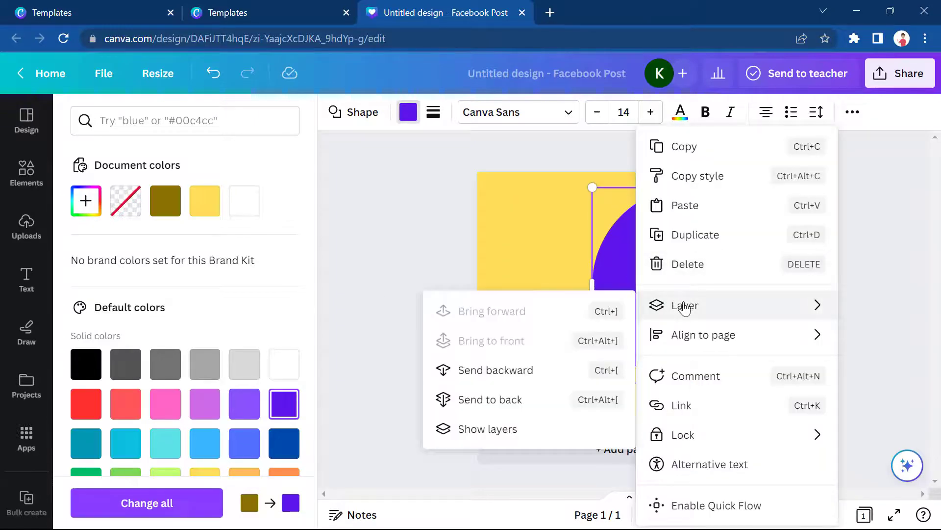
{"action": "left_click", "coordinate": [470, 399]}
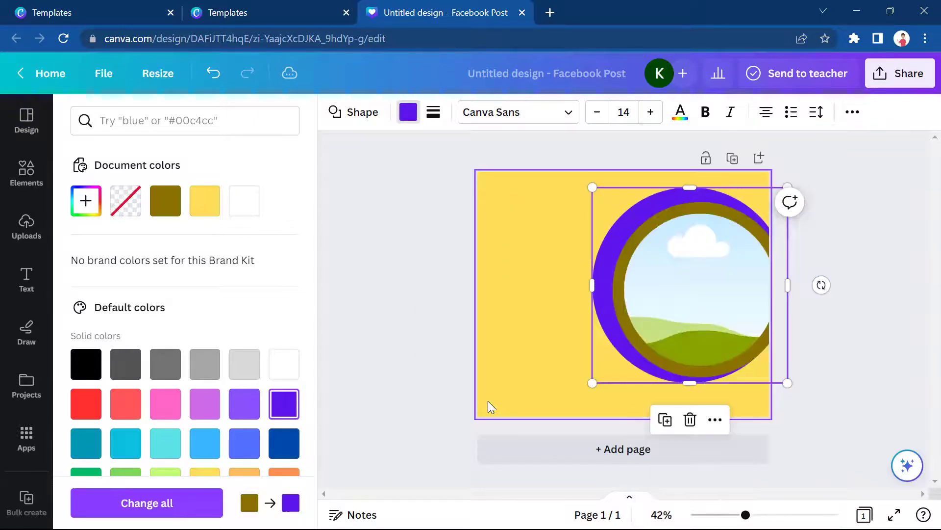
{"action": "left_click_drag", "start_coordinate": [601, 253], "coordinate": [617, 256]}
- Move the violet circle and circle frame together further past the page's right edge and enlarge both slightly
{"action": "left_click_drag", "start_coordinate": [552, 217], "coordinate": [740, 397]}
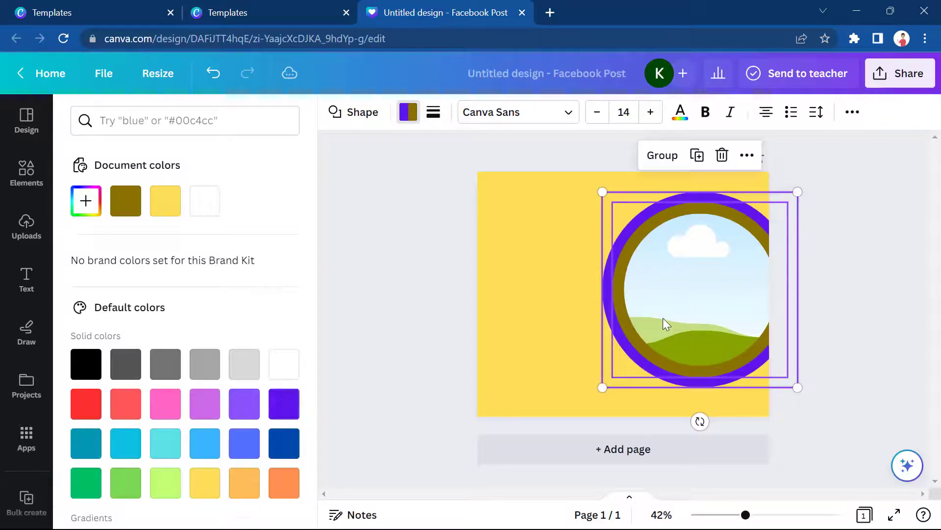
{"action": "left_click_drag", "start_coordinate": [666, 324], "coordinate": [680, 320]}
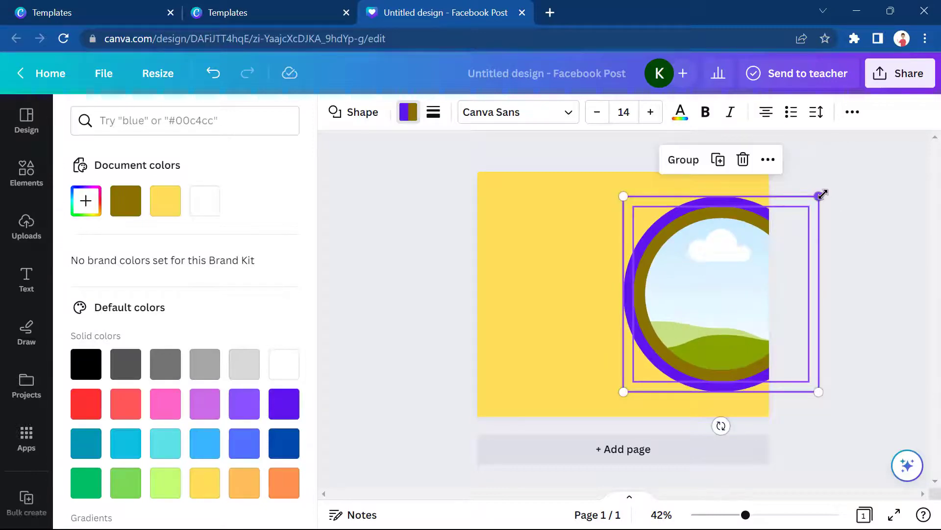
{"action": "left_click_drag", "start_coordinate": [823, 194], "coordinate": [829, 188]}
{"action": "left_click_drag", "start_coordinate": [706, 269], "coordinate": [707, 273]}
{"action": "left_click", "coordinate": [548, 244]}
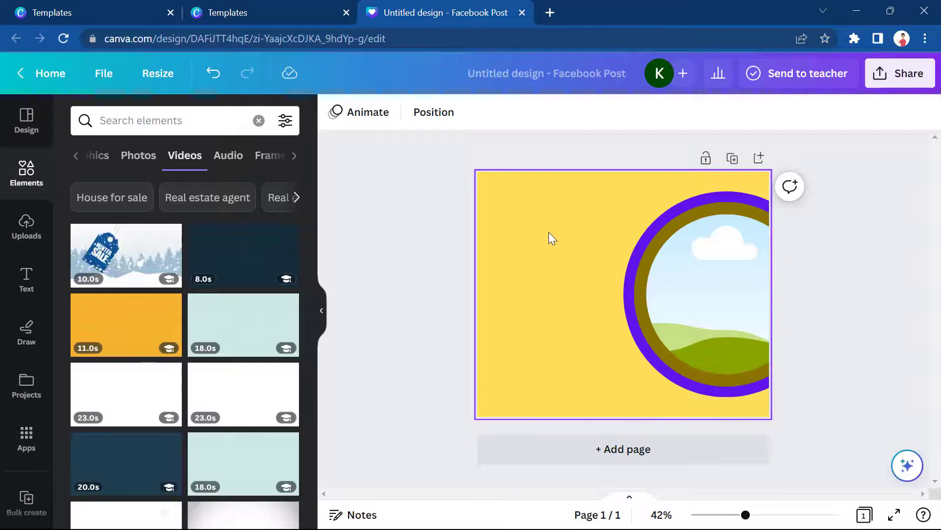
- Search the video elements for "shoe sell" and browse the clips
{"action": "left_click", "coordinate": [140, 117]}
{"action": "type", "text": "shoe"}
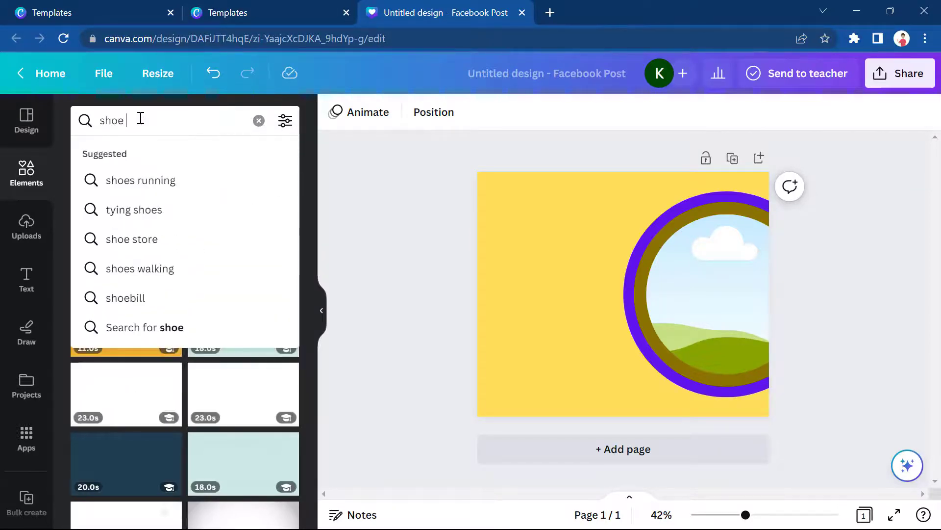
{"action": "type", "text": " sell"}
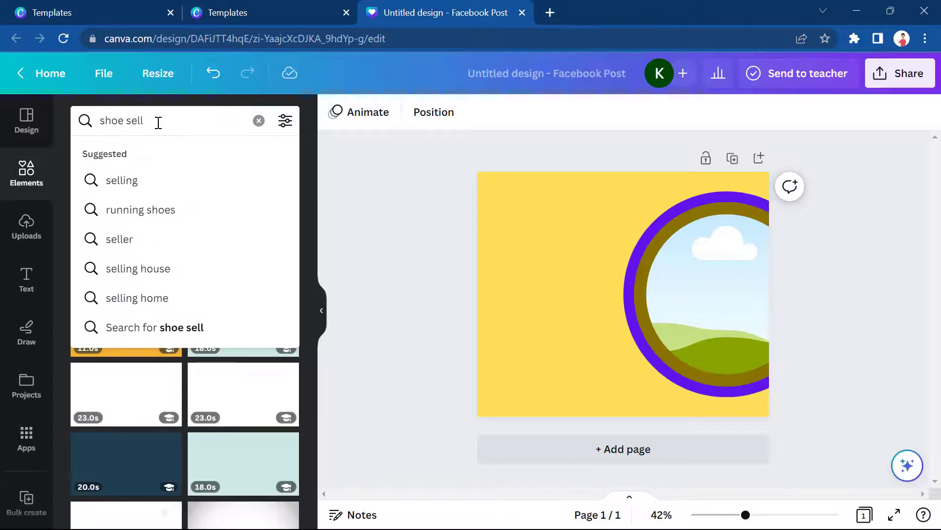
{"action": "key", "text": "Return"}
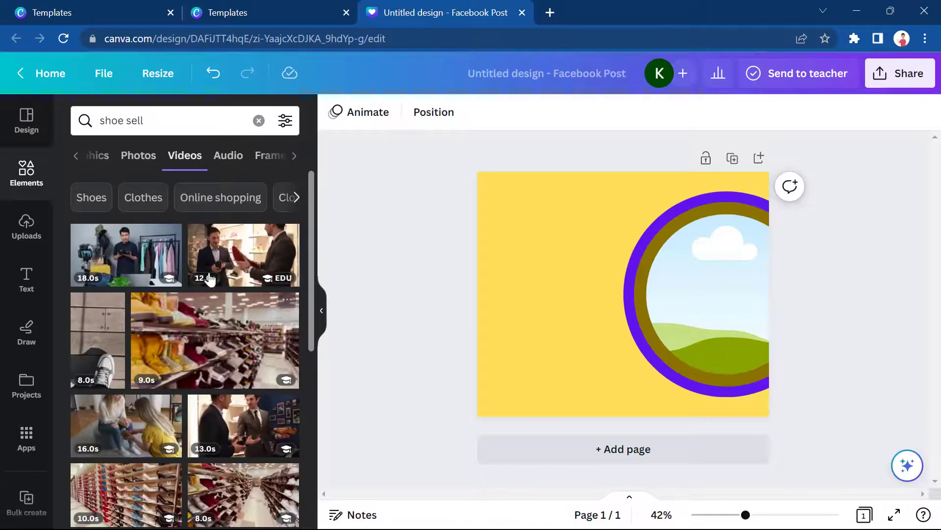
{"action": "scroll", "coordinate": [204, 266], "scroll_direction": "down", "scroll_amount": 5}
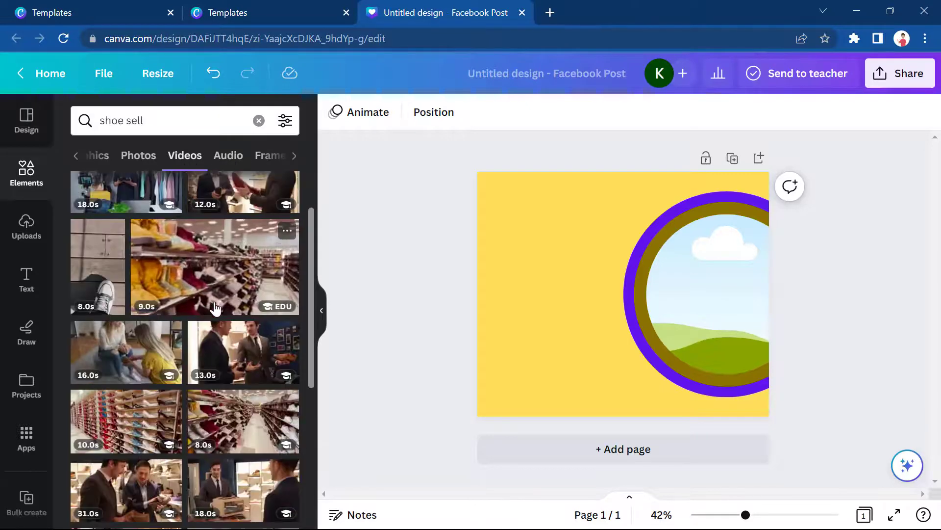
{"action": "scroll", "coordinate": [189, 293], "scroll_direction": "down", "scroll_amount": 3}
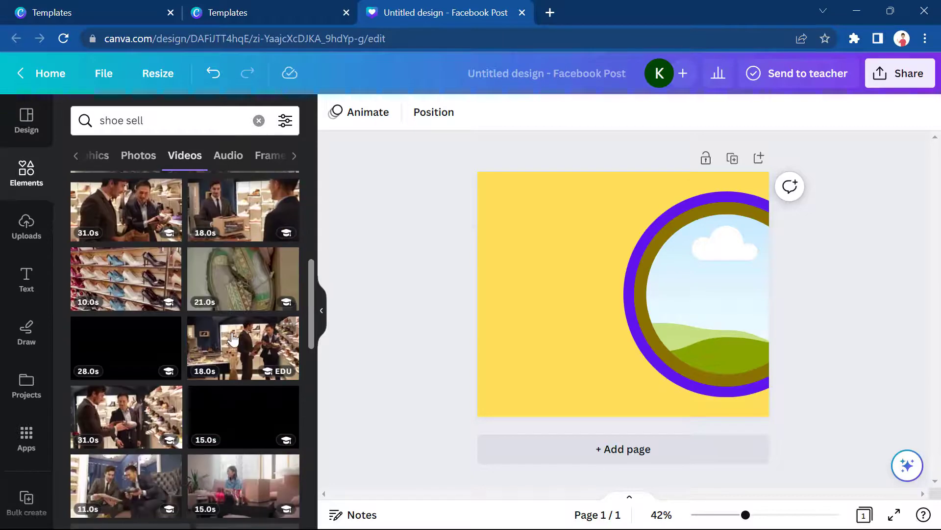
{"action": "scroll", "coordinate": [150, 309], "scroll_direction": "down", "scroll_amount": 2}
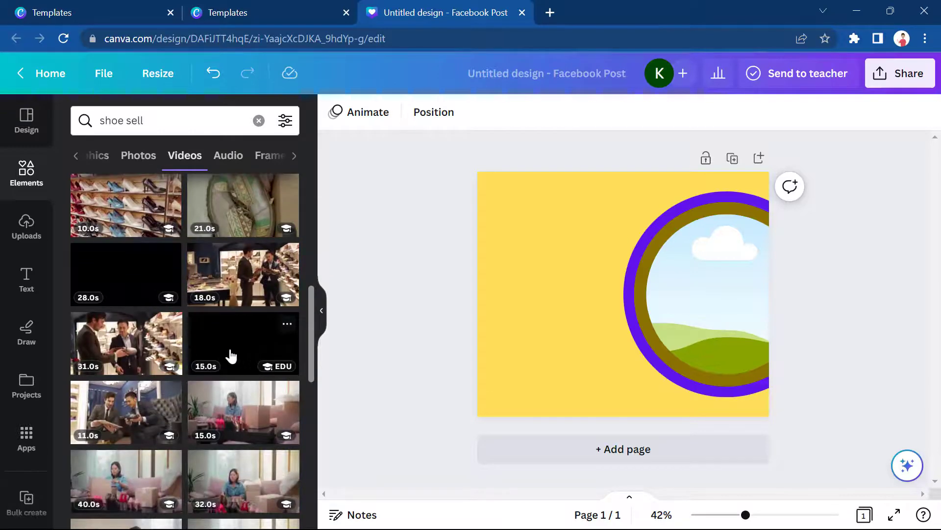
- Add the 31-second clip of two men in a shoe store, place it inside the circle frame and preview its playback
{"action": "left_click", "coordinate": [133, 350]}
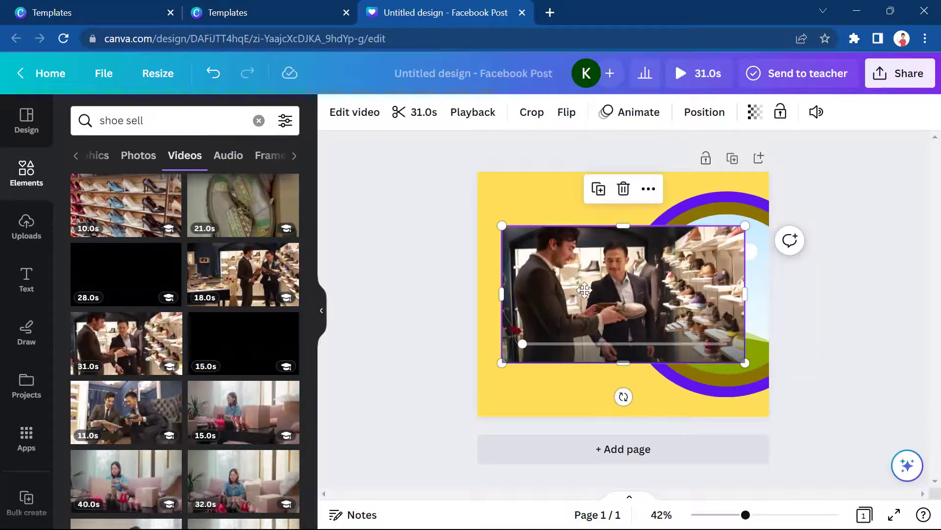
{"action": "left_click_drag", "start_coordinate": [585, 290], "coordinate": [716, 279]}
{"action": "left_click_drag", "start_coordinate": [716, 285], "coordinate": [715, 294]}
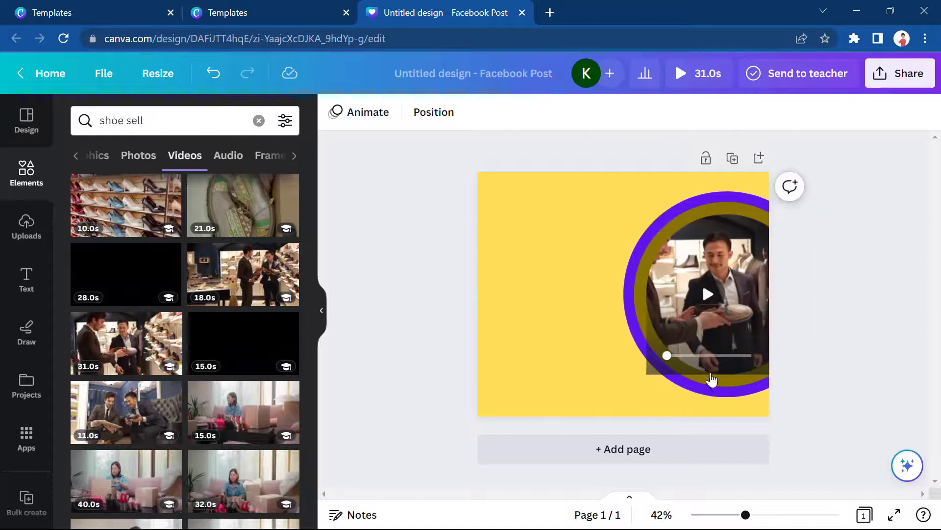
{"action": "left_click", "coordinate": [709, 295]}
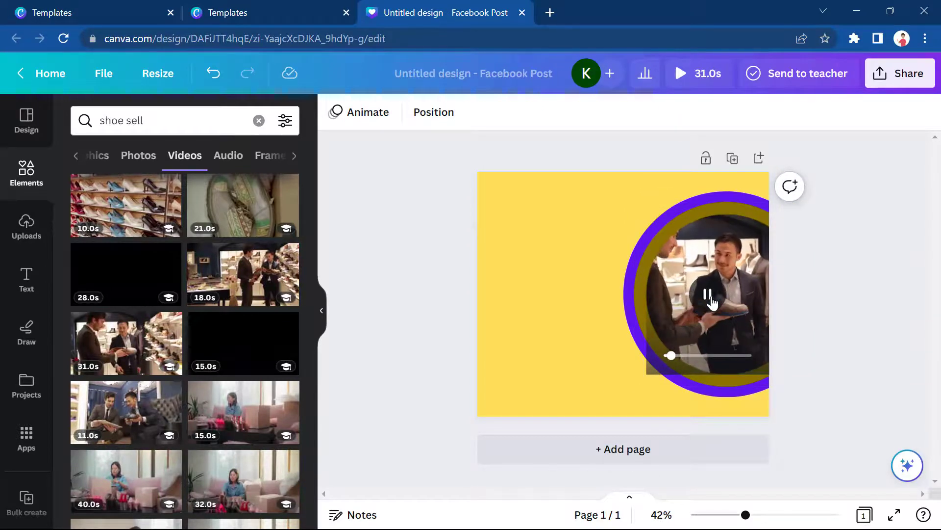
{"action": "left_click", "coordinate": [558, 380]}
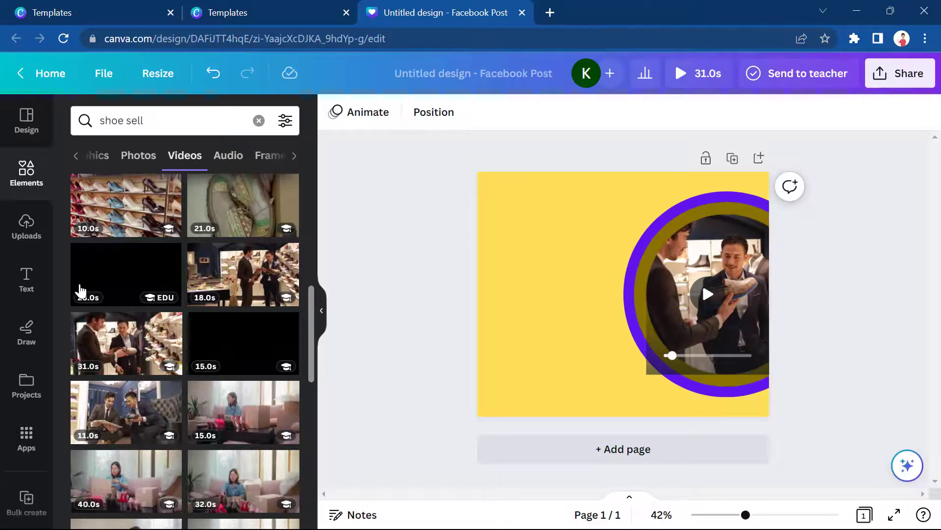
- Add a heading reading "BIG SELL" and move it onto the yellow area beside the circle
{"action": "left_click", "coordinate": [29, 289]}
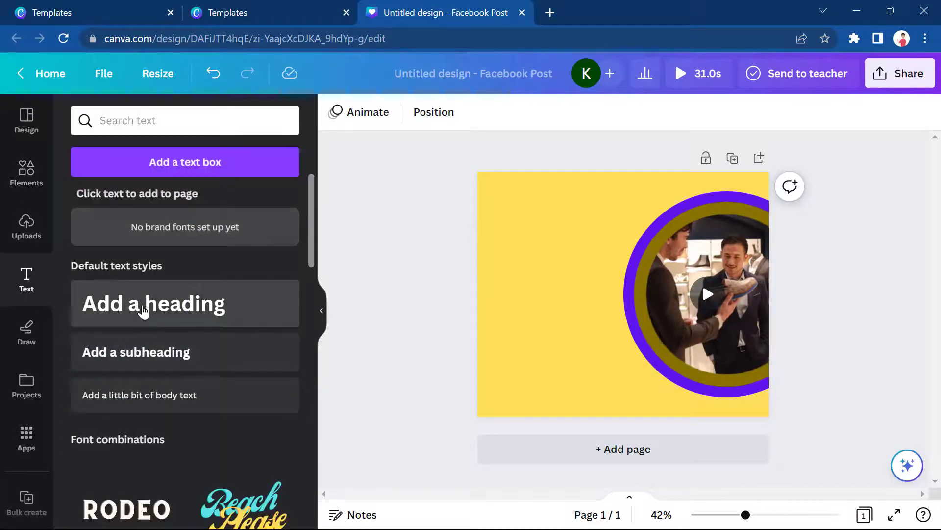
{"action": "left_click", "coordinate": [160, 313]}
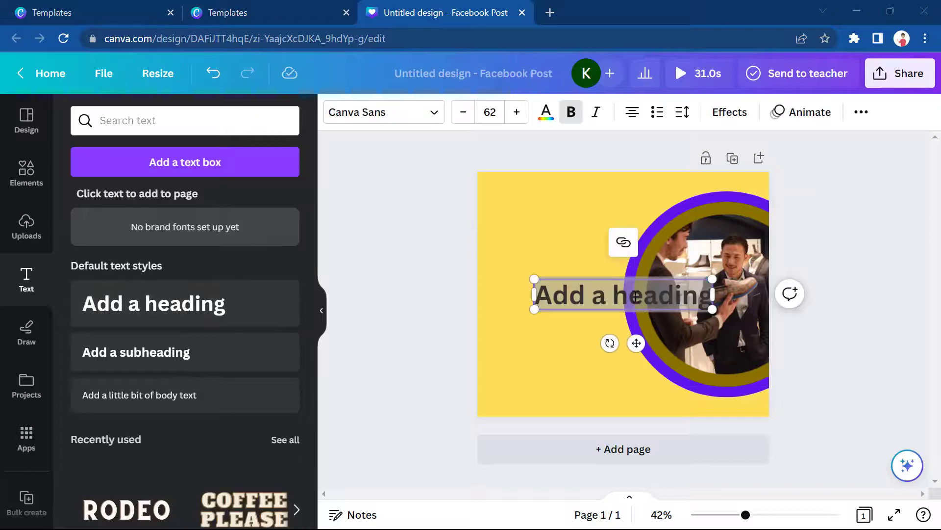
{"action": "triple_click", "coordinate": [598, 295]}
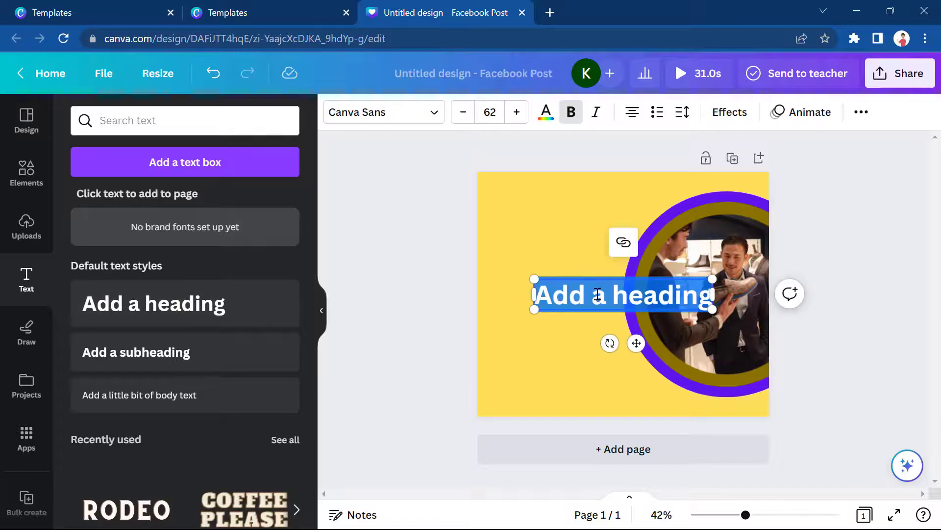
{"action": "type", "text": "BIG SELL"}
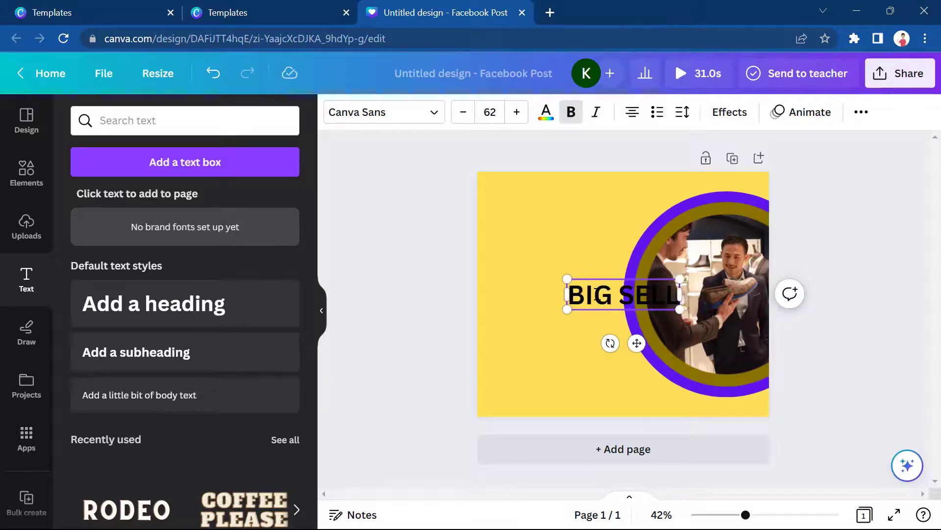
{"action": "key", "text": "Escape"}
{"action": "left_click_drag", "start_coordinate": [622, 302], "coordinate": [567, 297]}
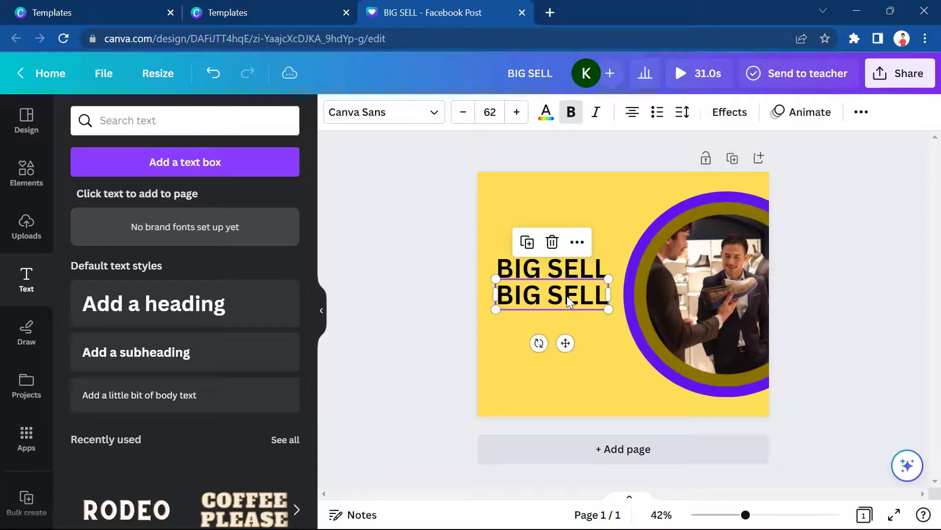
- Change the lower heading copy to "50%" and "DISCOUNT" on two lines, reduced to font size 53.5 beneath BIG SELL
{"action": "double_click", "coordinate": [567, 298]}
{"action": "type", "text": "50"}
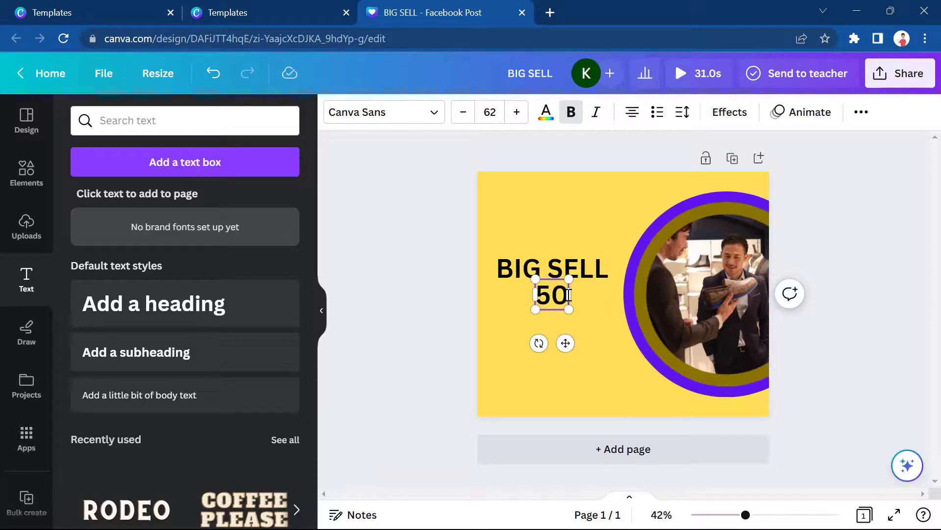
{"action": "type", "text": "%"}
{"action": "key", "text": "Return"}
{"action": "type", "text": "DISCOUNT"}
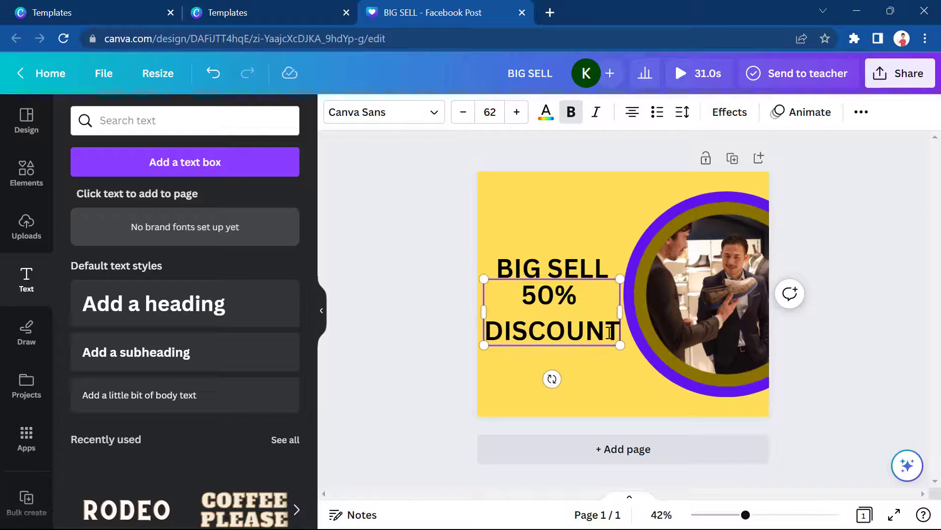
{"action": "left_click_drag", "start_coordinate": [620, 279], "coordinate": [605, 283]}
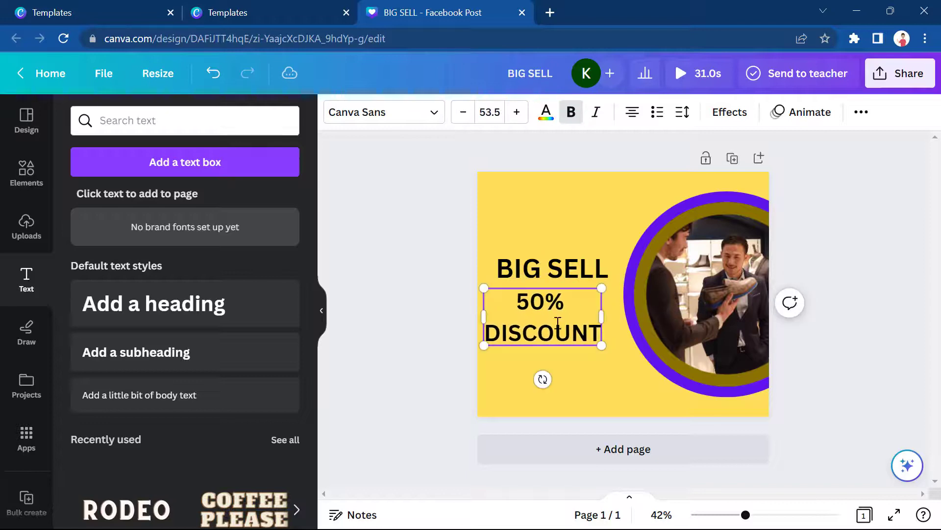
{"action": "left_click_drag", "start_coordinate": [545, 305], "coordinate": [549, 305]}
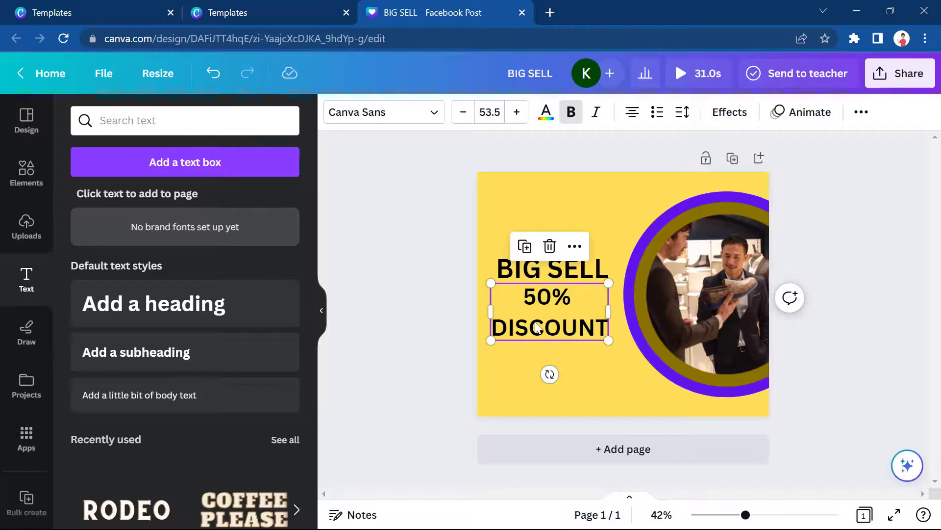
- Set the discount text's line spacing to 1.08 and shift the BIG SELL heading slightly to the left
{"action": "left_click", "coordinate": [682, 113]}
{"action": "left_click_drag", "start_coordinate": [769, 226], "coordinate": [745, 238]}
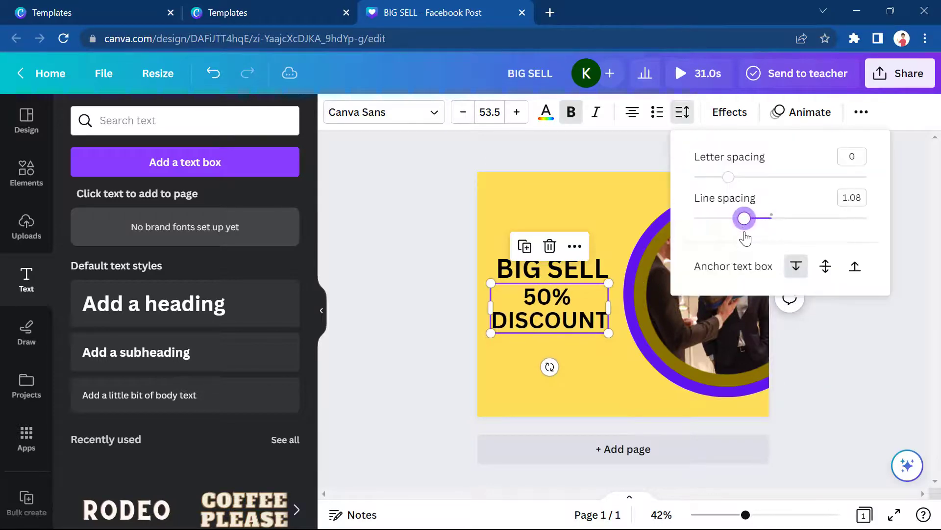
{"action": "left_click", "coordinate": [608, 216]}
{"action": "left_click", "coordinate": [542, 274]}
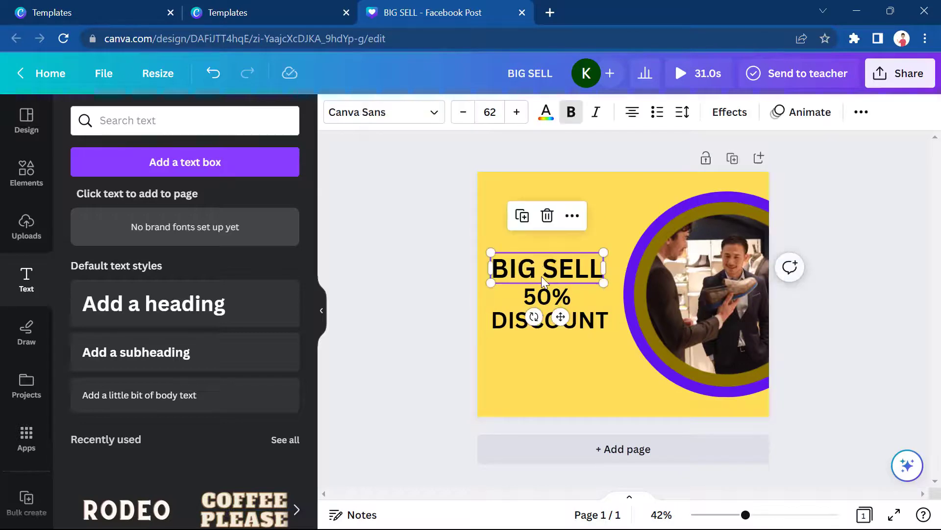
{"action": "left_click", "coordinate": [486, 222]}
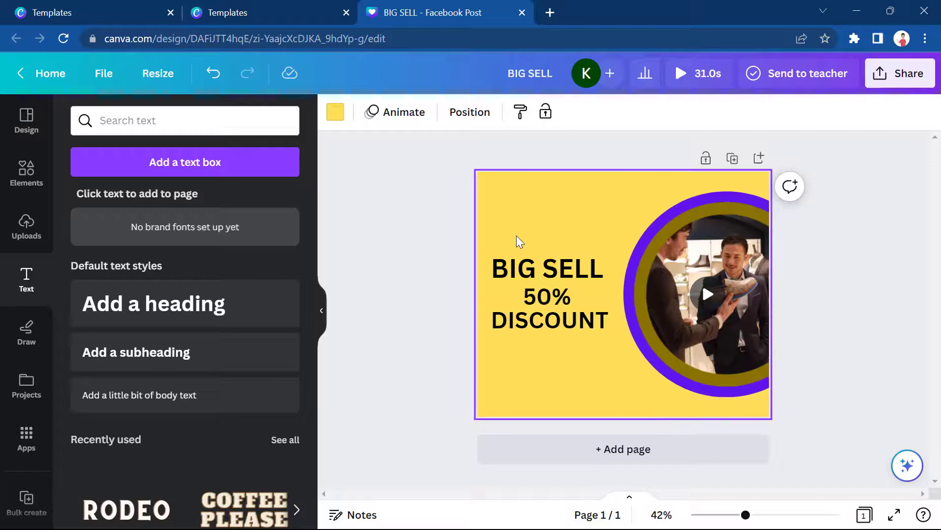
- Search the elements for "white border" and show only the graphics
{"action": "left_click", "coordinate": [29, 182]}
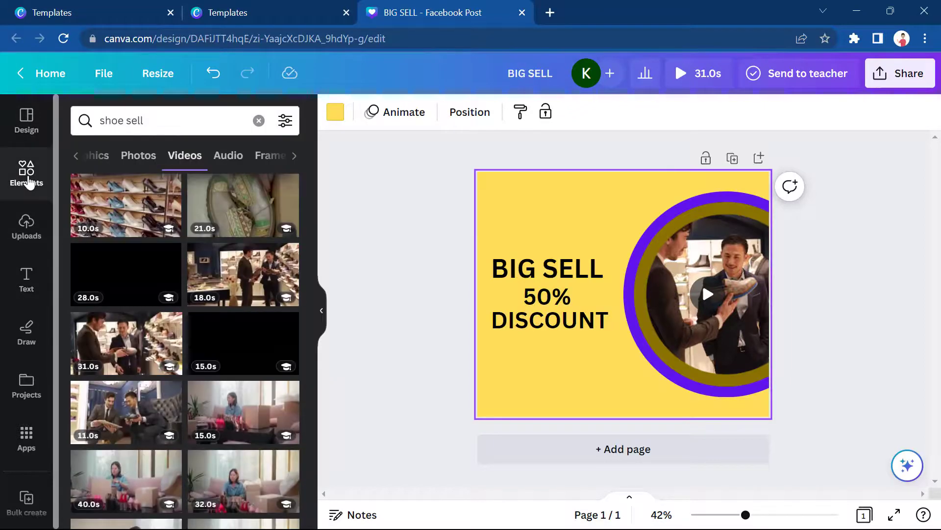
{"action": "left_click", "coordinate": [152, 121]}
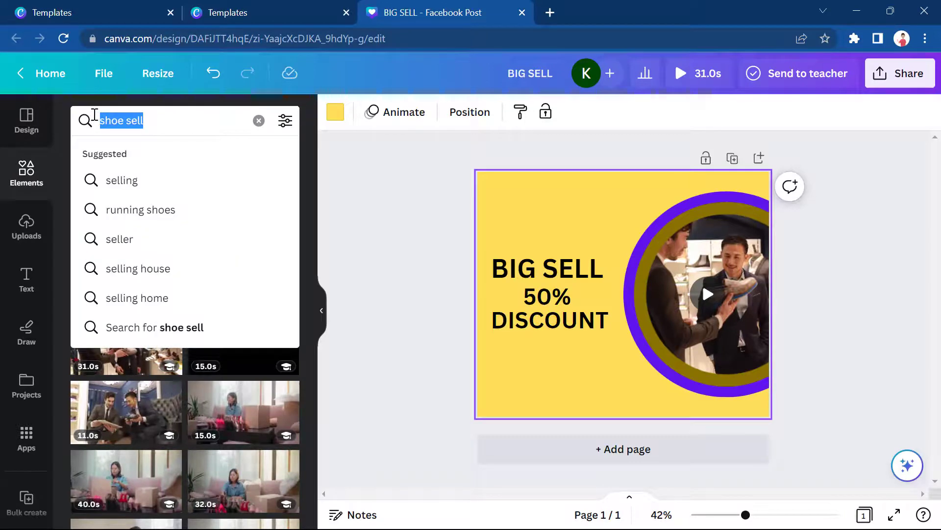
{"action": "type", "text": "white"}
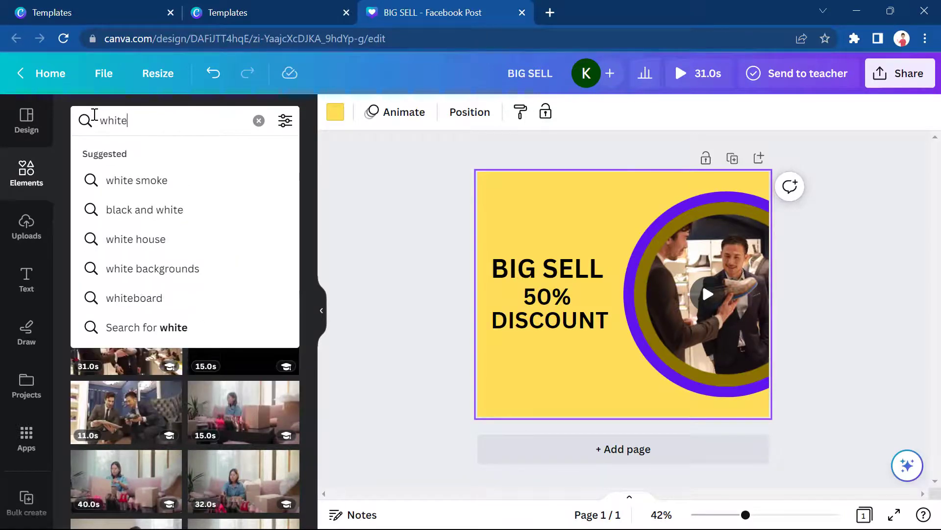
{"action": "type", "text": " border"}
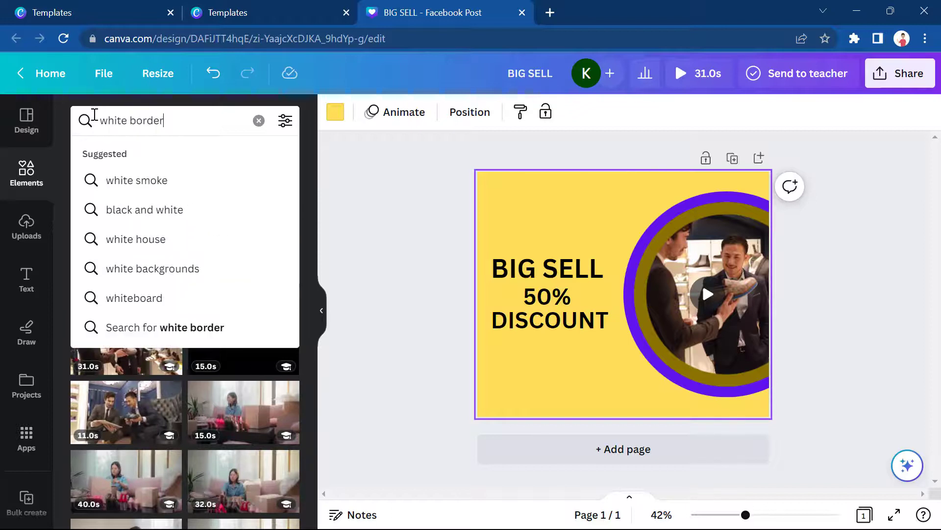
{"action": "key", "text": "Return"}
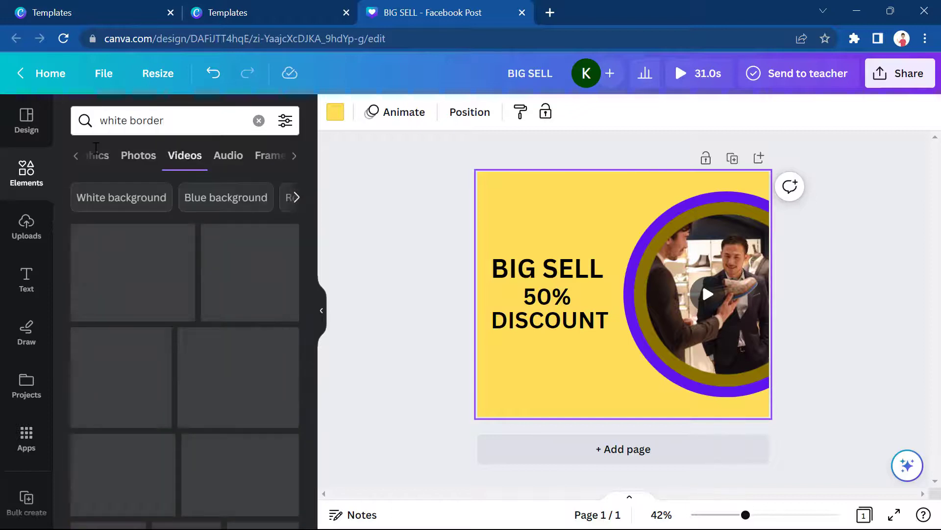
{"action": "left_click", "coordinate": [93, 156]}
{"action": "left_click", "coordinate": [99, 292]}
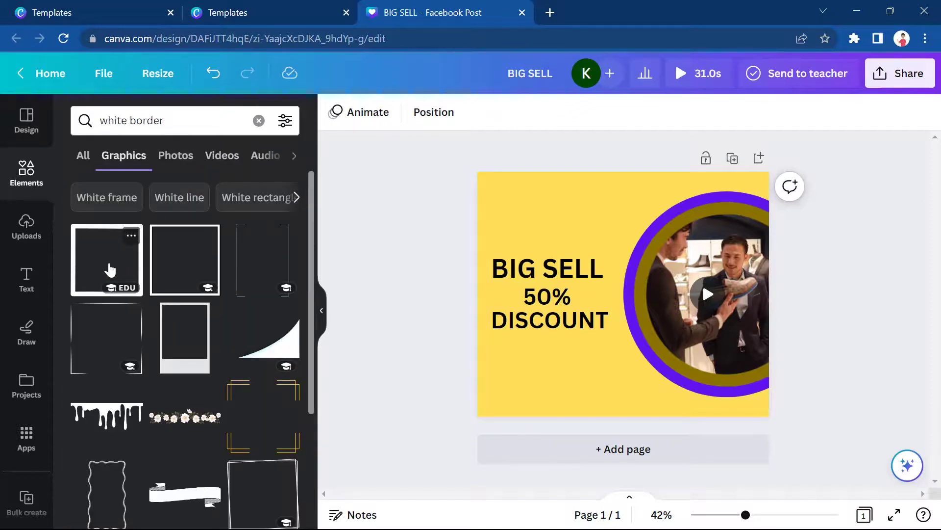
- Add the thick white square border, then scale and position it to surround the BIG SELL and discount text
{"action": "left_click", "coordinate": [110, 269]}
{"action": "left_click_drag", "start_coordinate": [616, 289], "coordinate": [564, 293]}
{"action": "left_click_drag", "start_coordinate": [479, 203], "coordinate": [512, 234]}
{"action": "left_click_drag", "start_coordinate": [630, 326], "coordinate": [594, 306]}
{"action": "left_click_drag", "start_coordinate": [476, 213], "coordinate": [501, 238]}
{"action": "left_click_drag", "start_coordinate": [602, 353], "coordinate": [580, 341]}
{"action": "left_click_drag", "start_coordinate": [479, 226], "coordinate": [491, 237]}
{"action": "left_click_drag", "start_coordinate": [543, 322], "coordinate": [563, 297]}
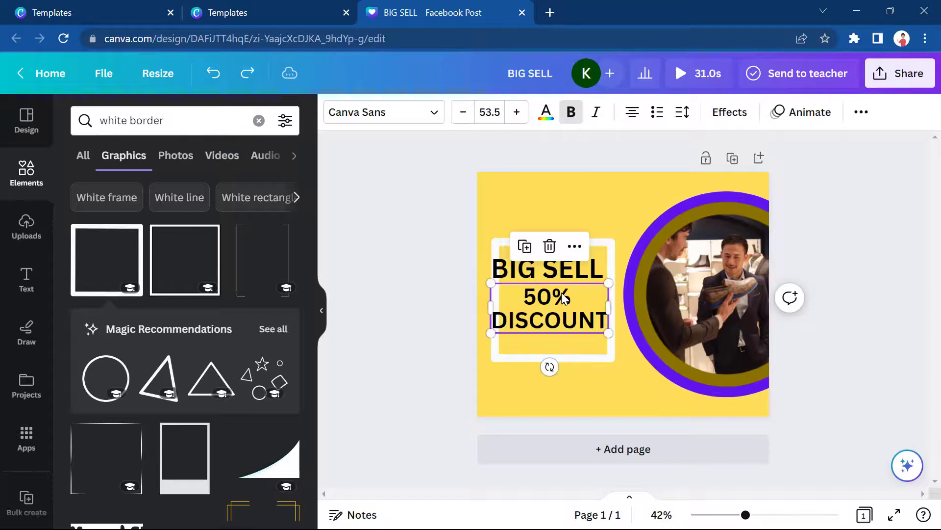
{"action": "left_click", "coordinate": [518, 245]}
{"action": "left_click_drag", "start_coordinate": [519, 245], "coordinate": [512, 239]}
{"action": "left_click_drag", "start_coordinate": [608, 356], "coordinate": [613, 361]}
{"action": "left_click", "coordinate": [619, 203]}
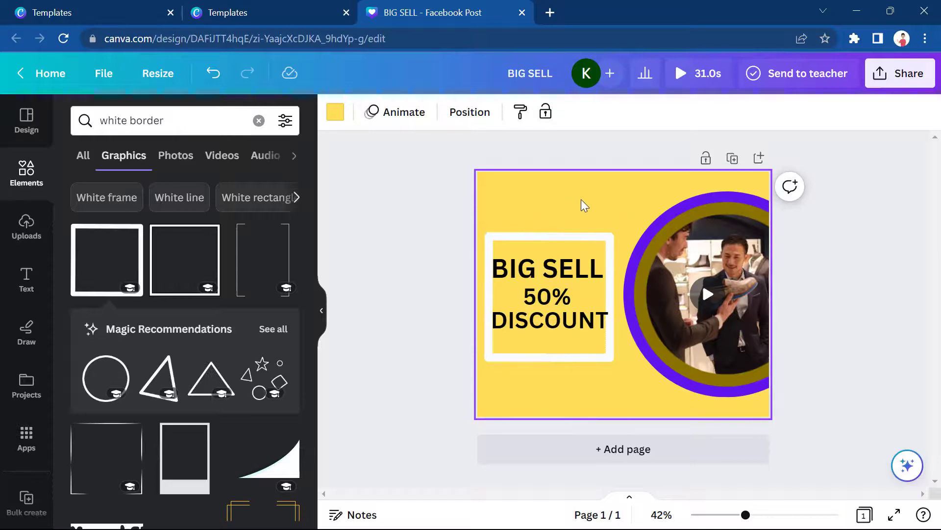
- Search the elements for "dot" and place the rectangular dot grid in the design's upper-left corner above the white border
{"action": "left_click", "coordinate": [174, 126]}
{"action": "left_click_drag", "start_coordinate": [174, 126], "coordinate": [46, 126]}
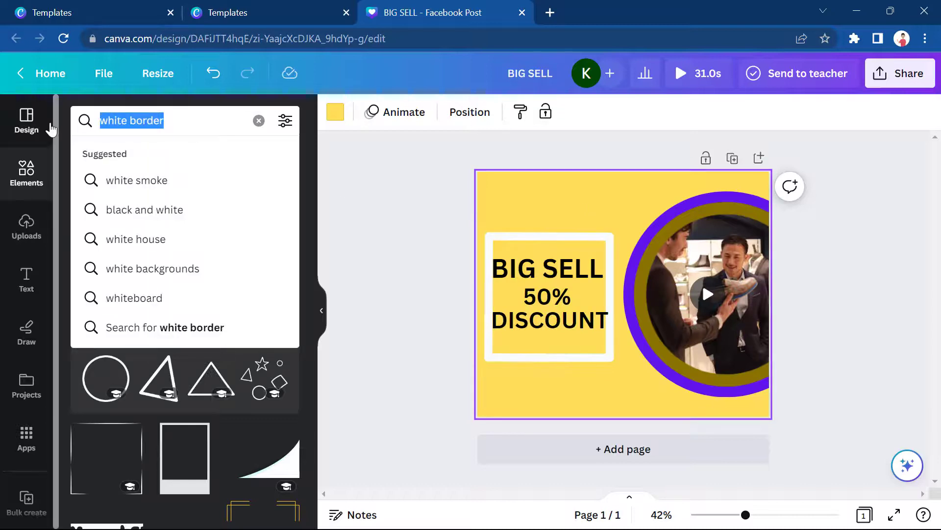
{"action": "type", "text": "dot"}
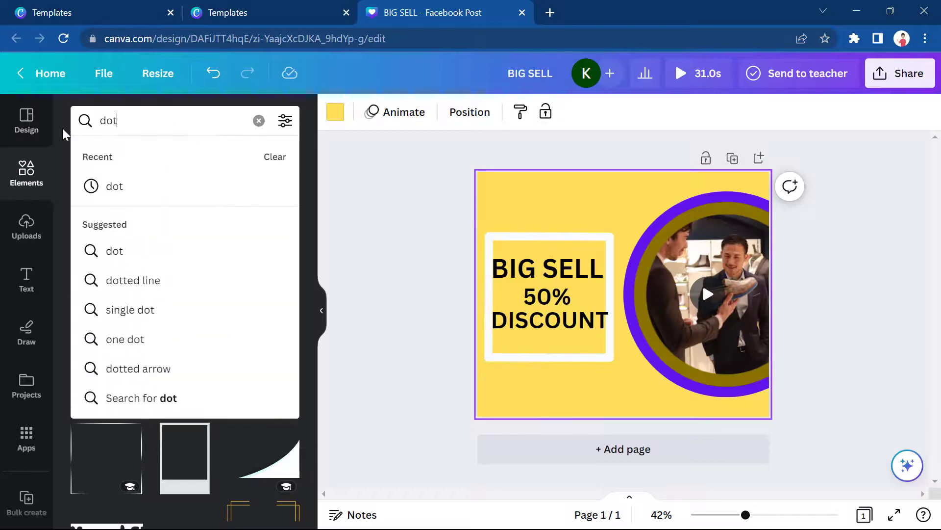
{"action": "key", "text": "Return"}
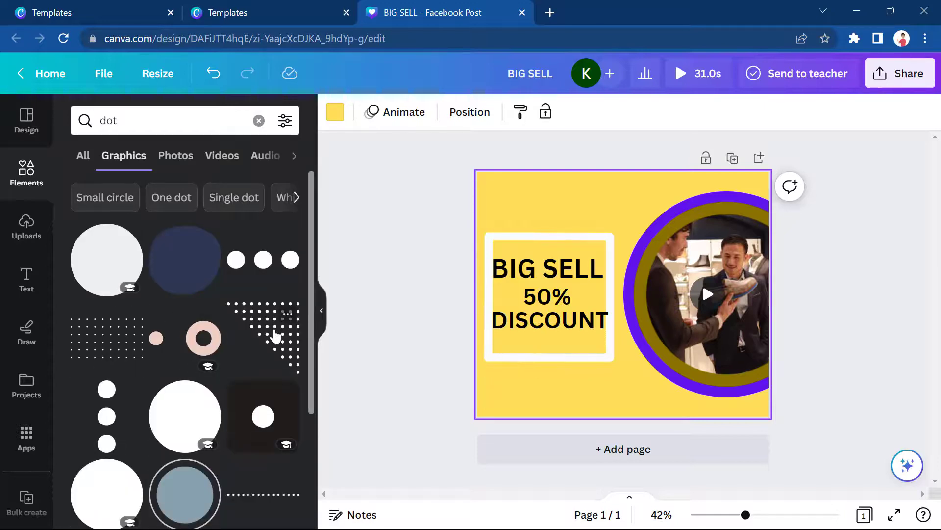
{"action": "left_click", "coordinate": [117, 349]}
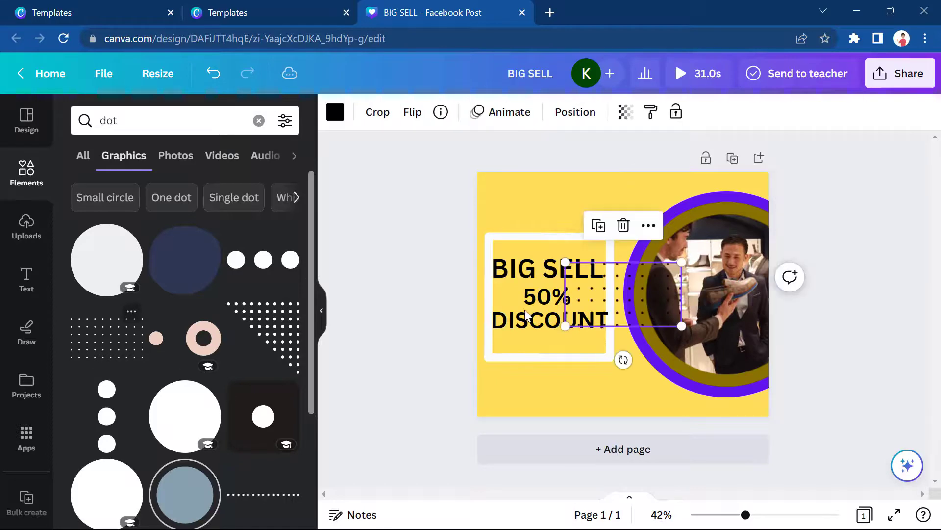
{"action": "left_click_drag", "start_coordinate": [635, 302], "coordinate": [553, 199]}
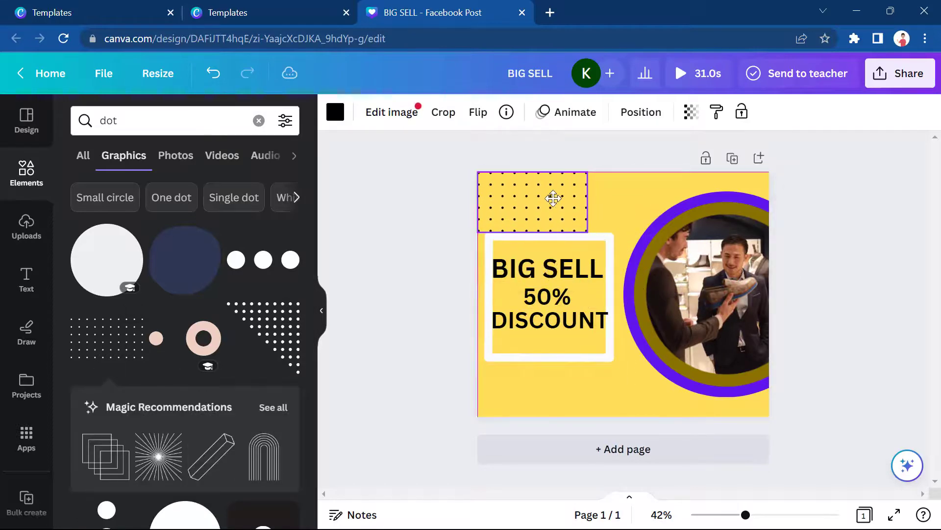
- Add the triangular dot pattern and position it at the design's lower-right corner, partly running off the bottom edge
{"action": "left_click", "coordinate": [286, 335]}
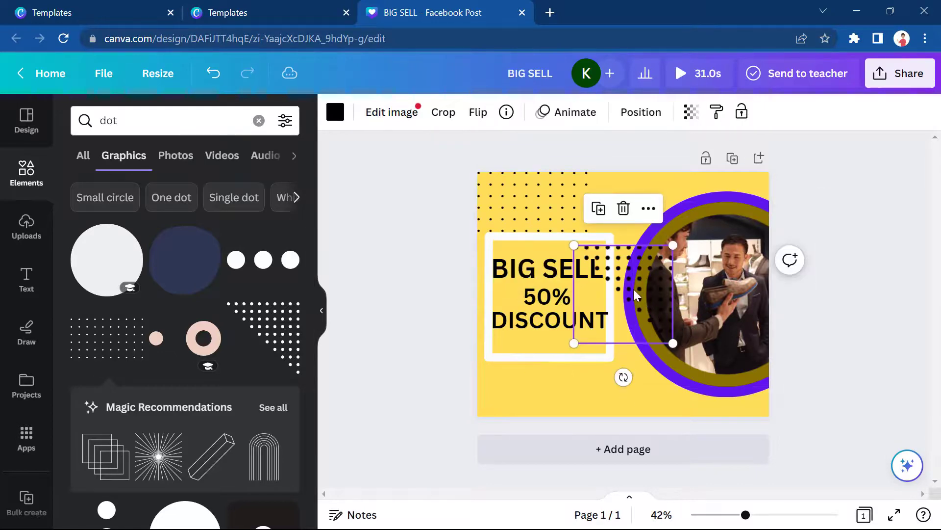
{"action": "left_click_drag", "start_coordinate": [622, 294], "coordinate": [719, 427]}
{"action": "left_click", "coordinate": [847, 395]}
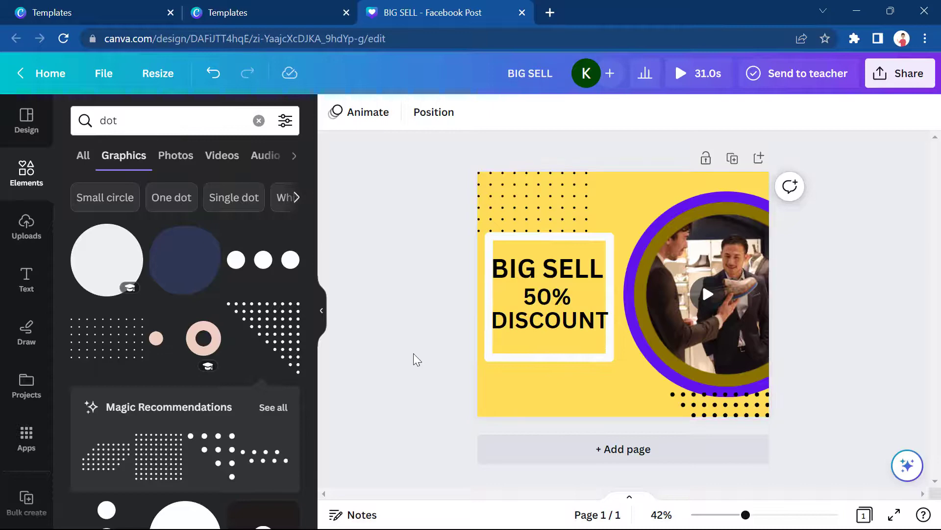
- Add a heading reading "ConTact", reduce it to font size 52.1, and place it beneath the white border
{"action": "left_click", "coordinate": [26, 279]}
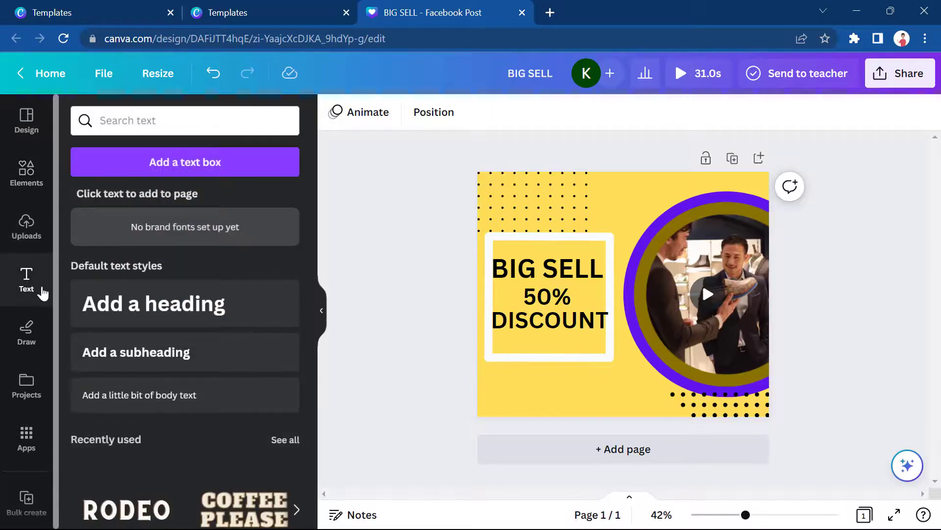
{"action": "left_click", "coordinate": [173, 307]}
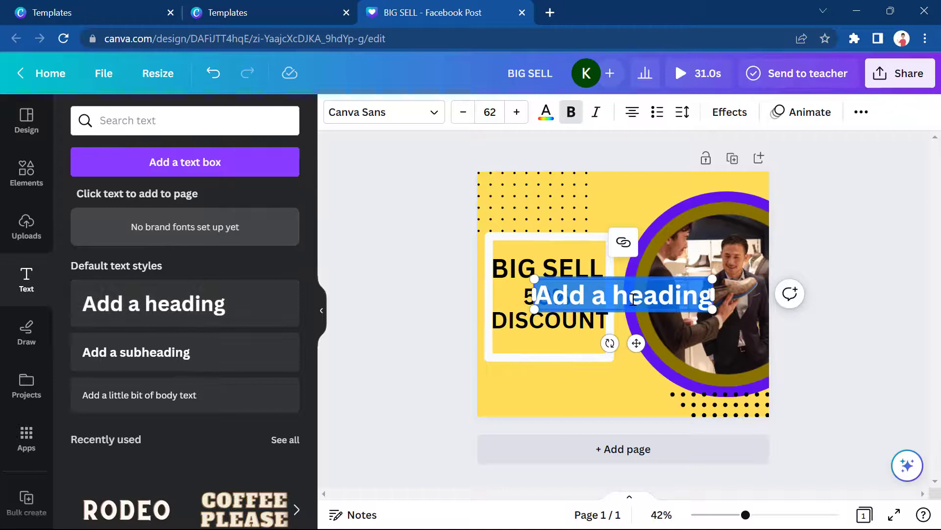
{"action": "type", "text": "ConTact"}
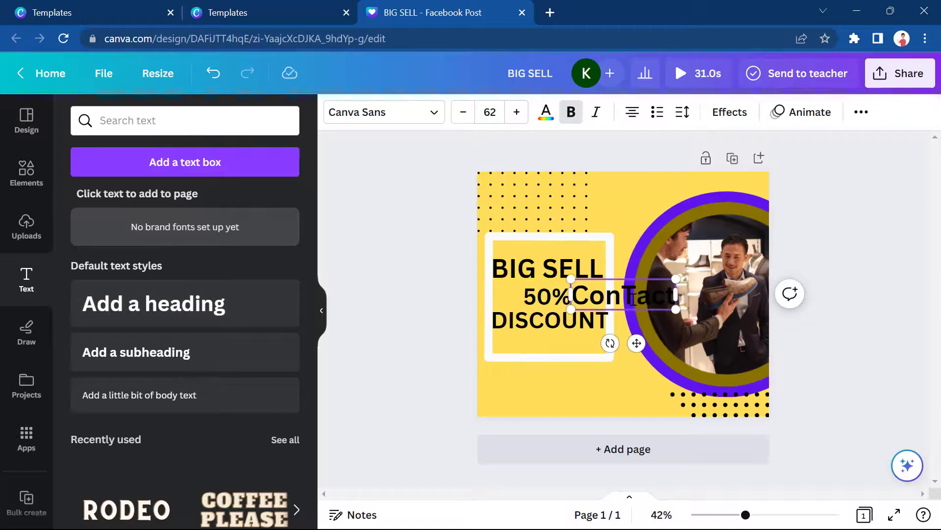
{"action": "left_click", "coordinate": [671, 310]}
{"action": "left_click_drag", "start_coordinate": [668, 310], "coordinate": [549, 381]}
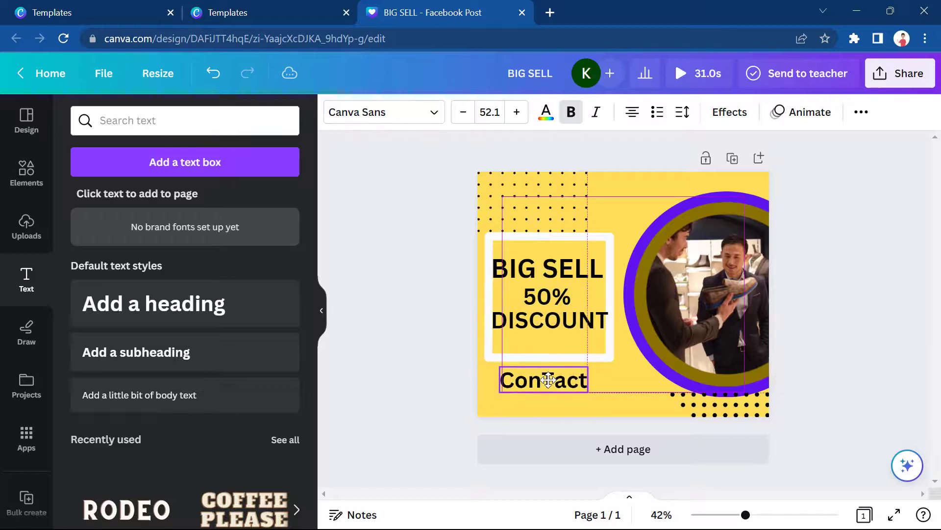
- Duplicate the ConTact heading, change the copy to the contact phone number, and arrange the two lines beneath the white border
{"action": "key", "text": "ctrl+d"}
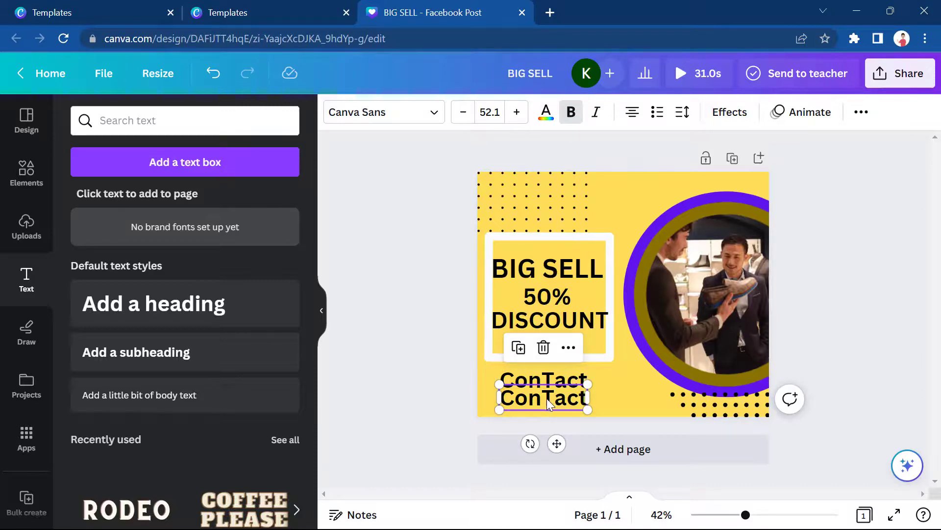
{"action": "double_click", "coordinate": [547, 398]}
{"action": "type", "text": "01717550...."}
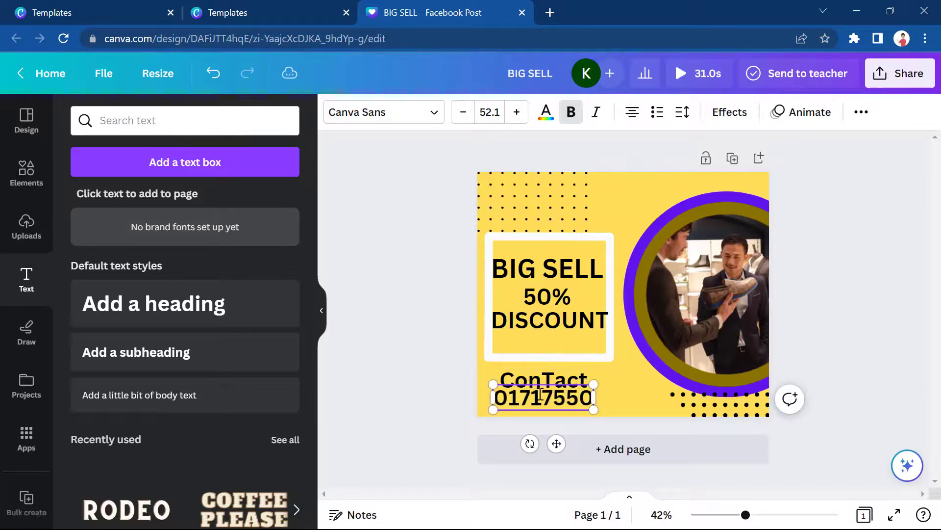
{"action": "left_click", "coordinate": [367, 272]}
{"action": "left_click_drag", "start_coordinate": [518, 398], "coordinate": [525, 401]}
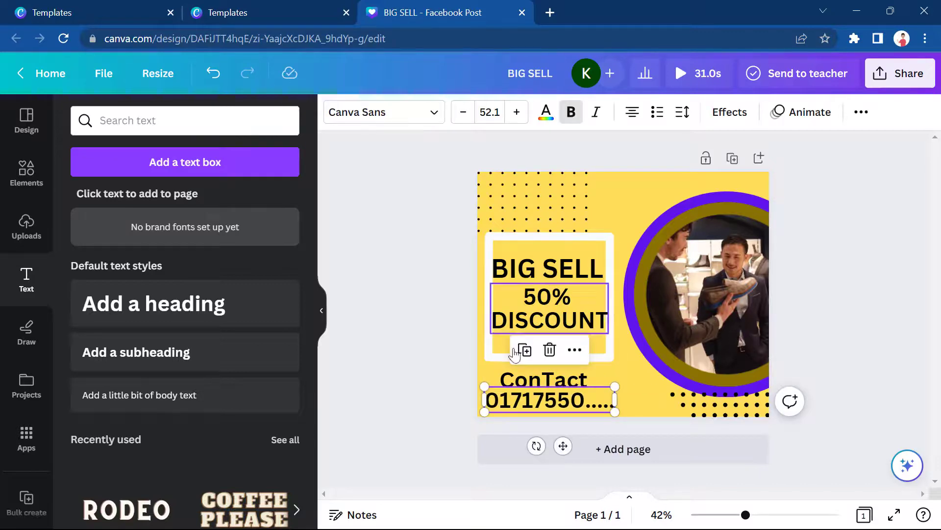
{"action": "left_click", "coordinate": [546, 378]}
{"action": "left_click_drag", "start_coordinate": [546, 377], "coordinate": [545, 374]}
{"action": "left_click", "coordinate": [604, 380]}
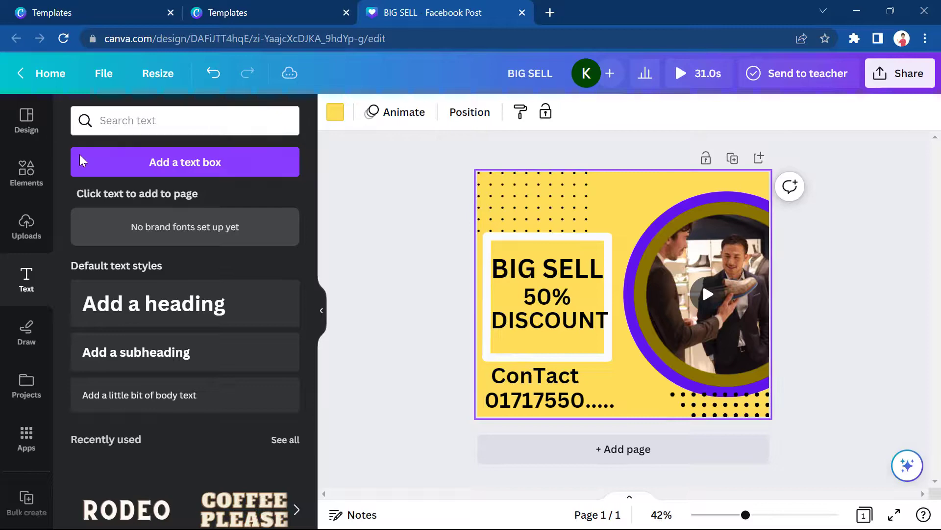
- Search the elements for "buy now", add the red BUY NOW button graphic, and shrink it to fit beside the contact text
{"action": "left_click", "coordinate": [29, 182]}
{"action": "left_click", "coordinate": [125, 123]}
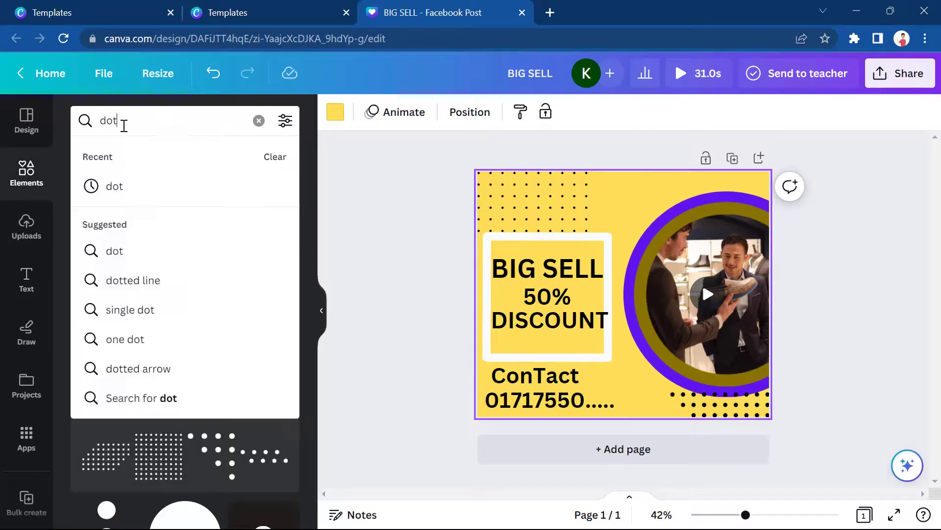
{"action": "type", "text": "buy now"}
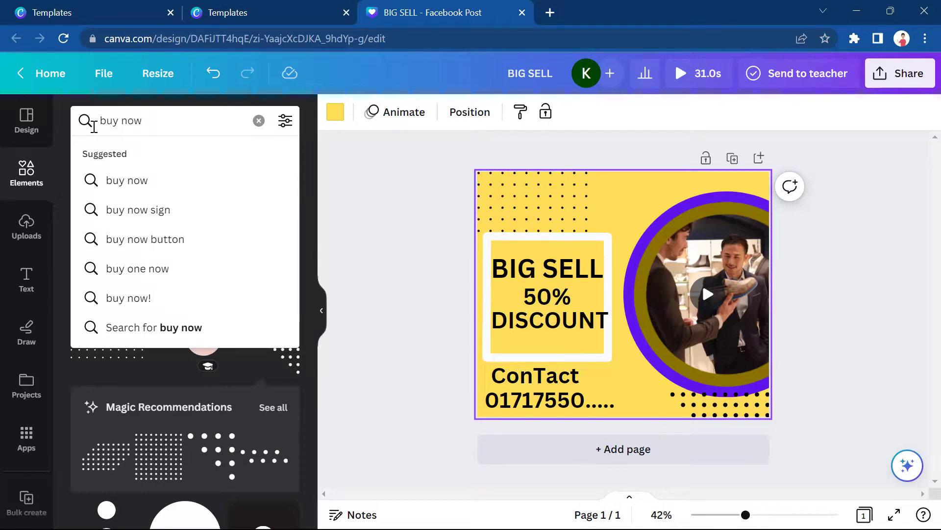
{"action": "key", "text": "Return"}
{"action": "left_click", "coordinate": [113, 268]}
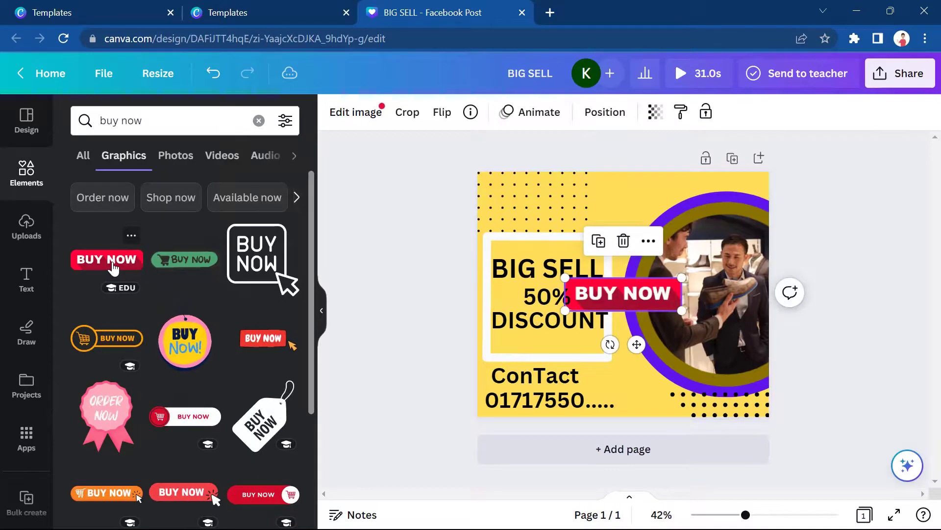
{"action": "left_click_drag", "start_coordinate": [631, 291], "coordinate": [646, 386]}
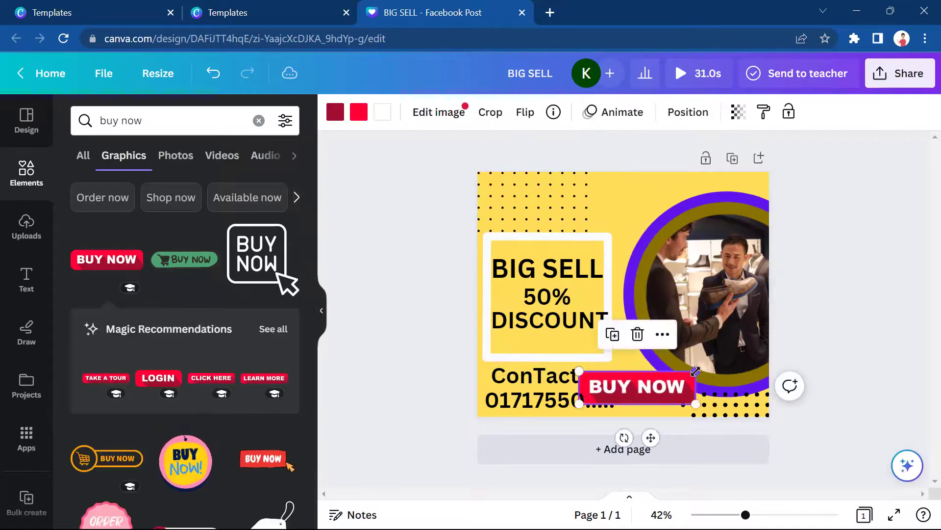
{"action": "left_click_drag", "start_coordinate": [696, 404], "coordinate": [650, 392]}
{"action": "mouse_move", "coordinate": [631, 385]}
{"action": "left_mouse_down"}
{"action": "mouse_move", "coordinate": [652, 394]}
{"action": "mouse_move", "coordinate": [637, 385]}
{"action": "left_mouse_up"}
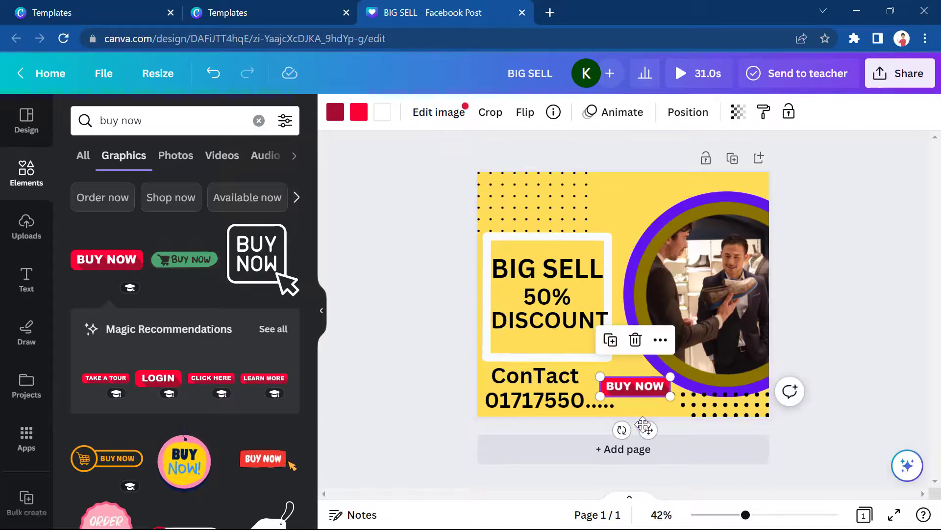
- Search the elements for "click", add the animated white arrow cursor, and scale it down over the BUY NOW button's lower-right corner
{"action": "left_click_drag", "start_coordinate": [177, 124], "coordinate": [68, 126]}
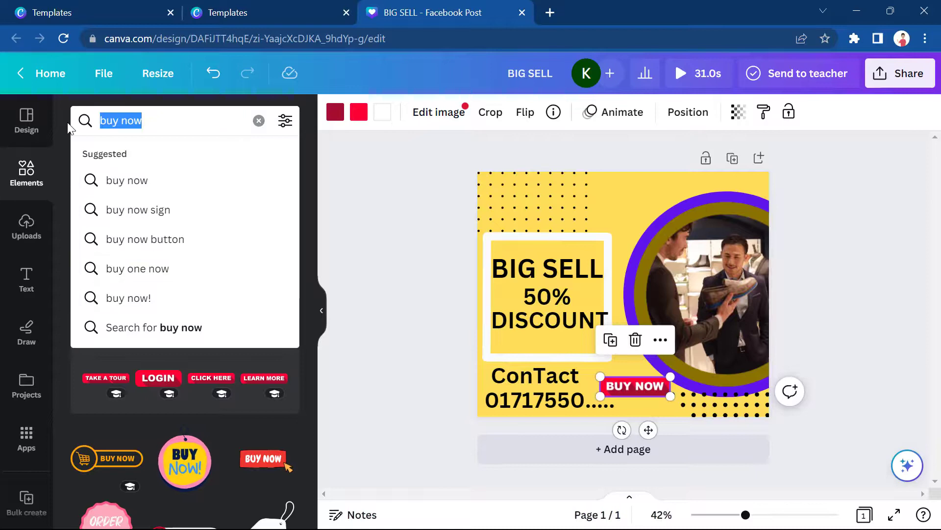
{"action": "type", "text": "clic"}
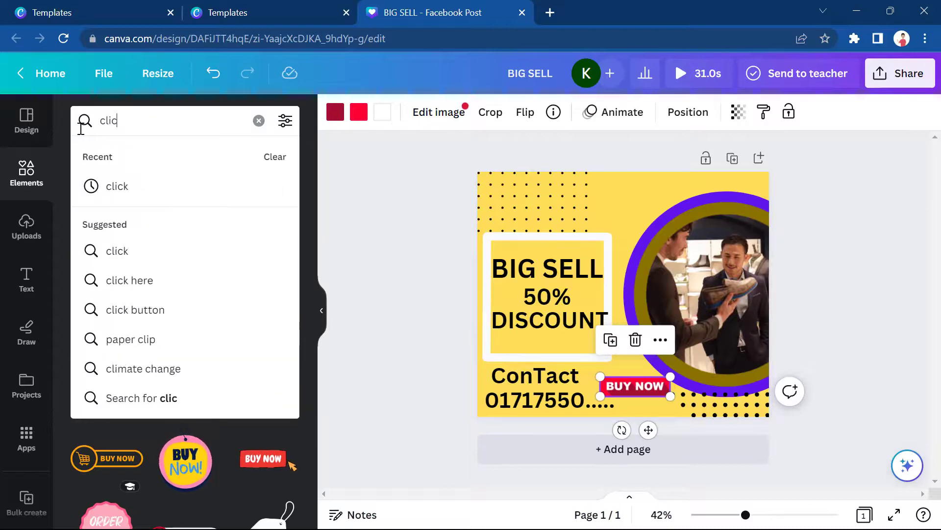
{"action": "type", "text": "k"}
{"action": "key", "text": "Return"}
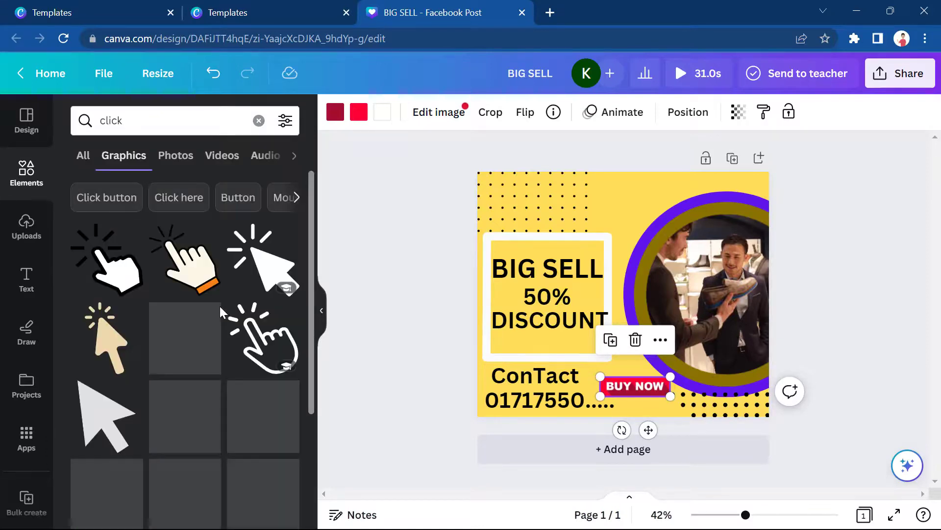
{"action": "left_click", "coordinate": [189, 343]}
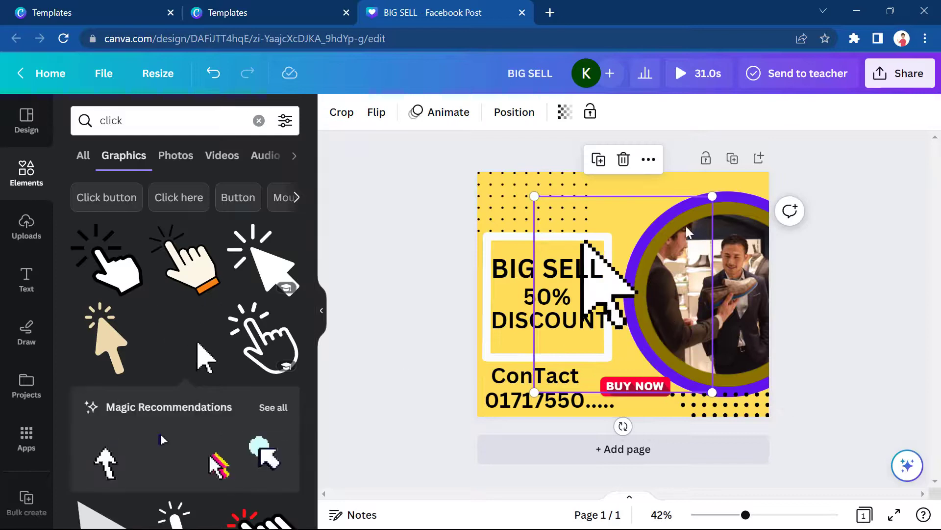
{"action": "left_click_drag", "start_coordinate": [534, 196], "coordinate": [663, 398]}
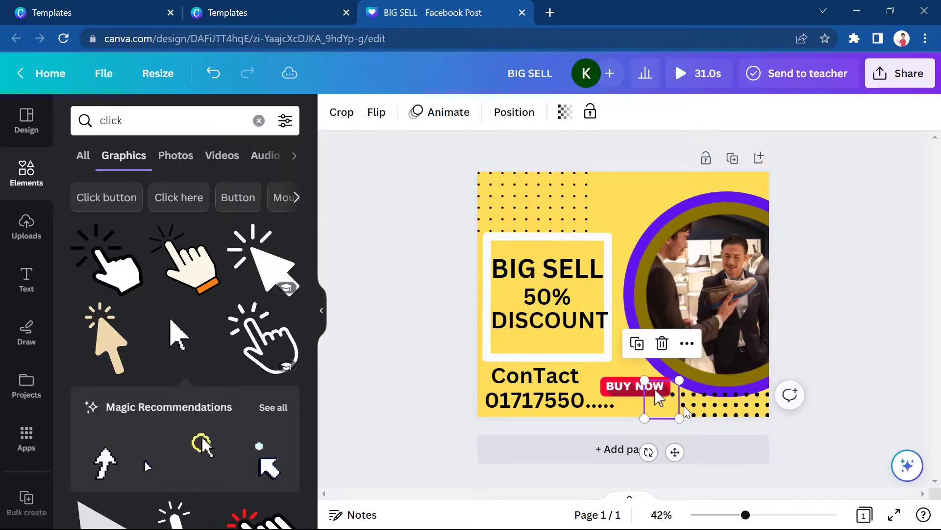
{"action": "left_click", "coordinate": [868, 323]}
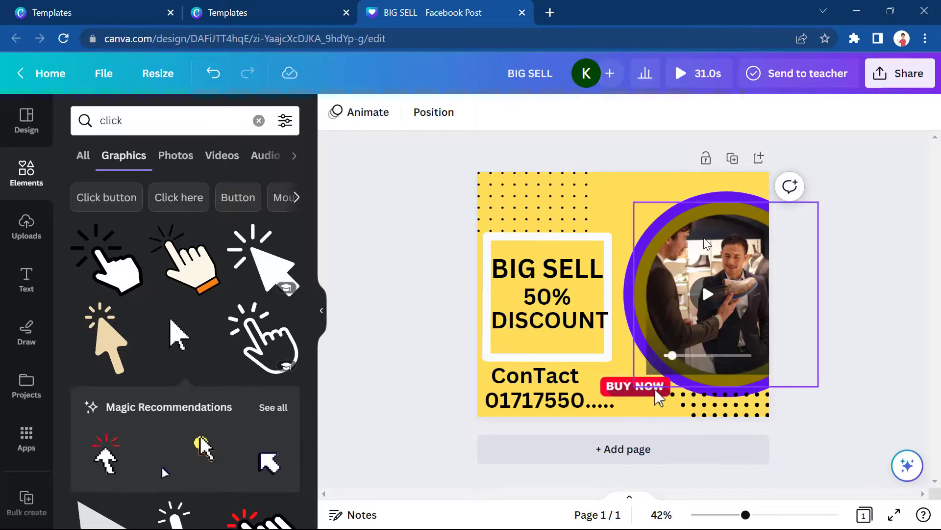
- Apply the Pan element animation to the video in the circle frame
{"action": "left_click", "coordinate": [713, 267]}
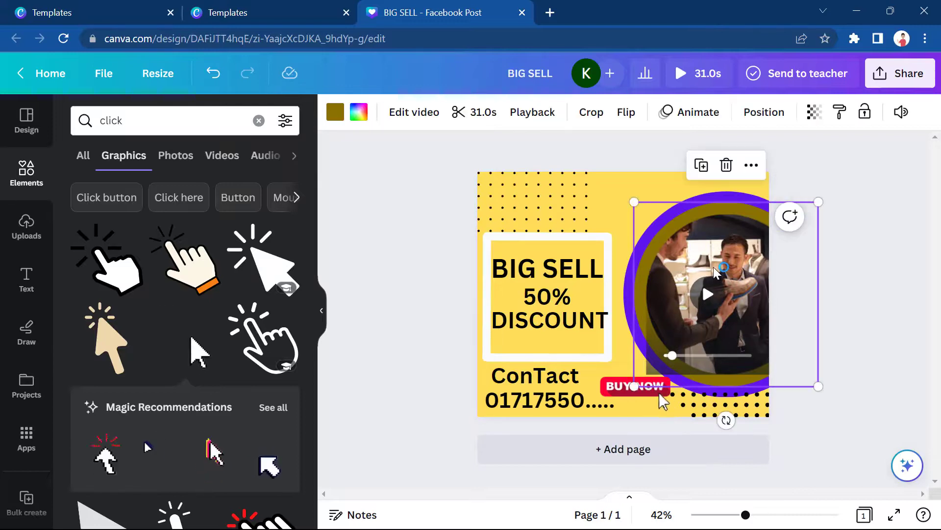
{"action": "left_click", "coordinate": [691, 112]}
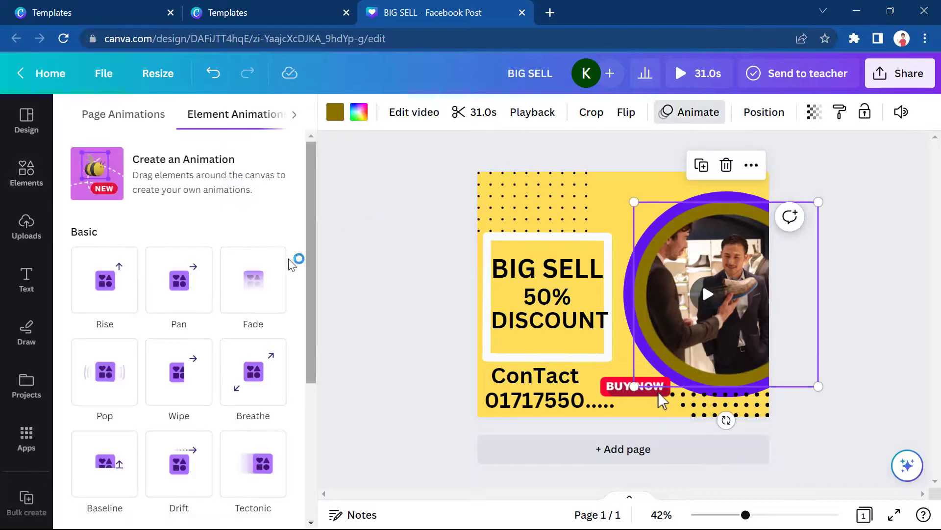
{"action": "left_click", "coordinate": [190, 294]}
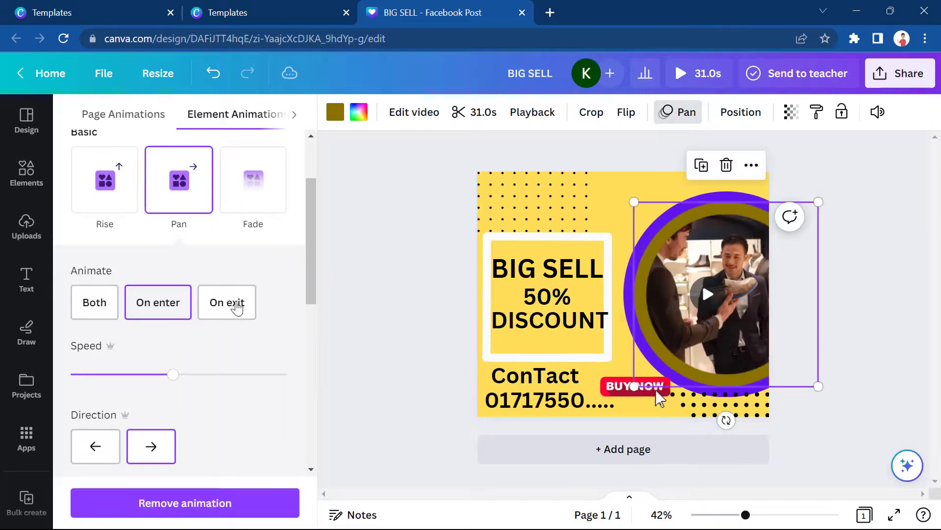
- Animate the BIG SELL heading with Rise and the 50% DISCOUNT text with Drift
{"action": "left_click", "coordinate": [538, 269]}
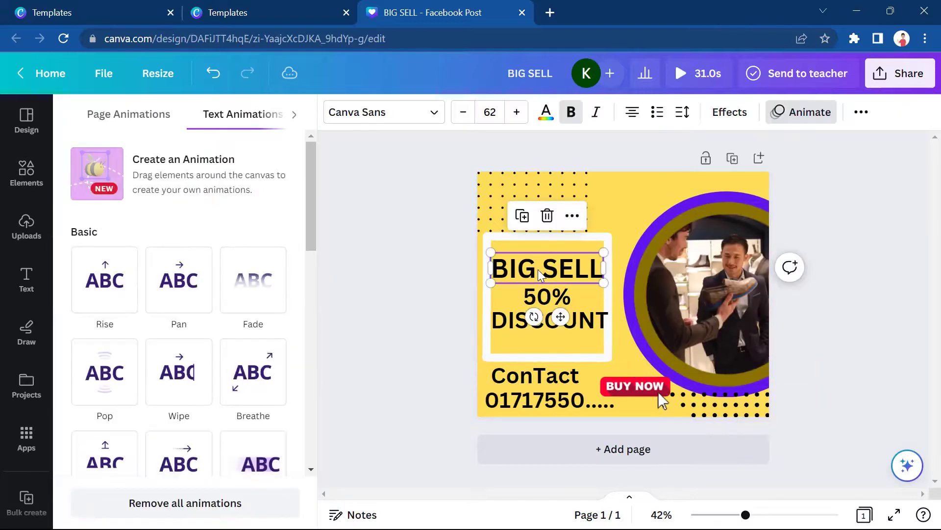
{"action": "left_click", "coordinate": [97, 289]}
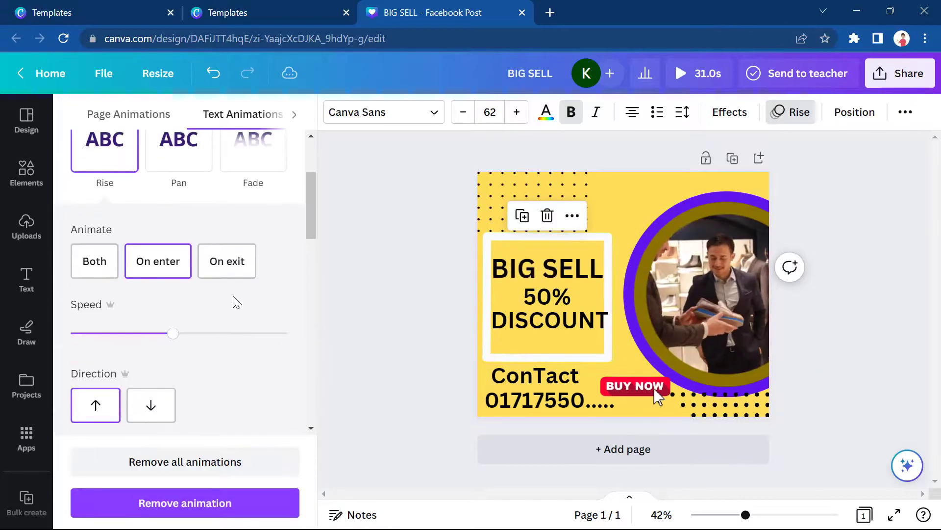
{"action": "left_click", "coordinate": [554, 300]}
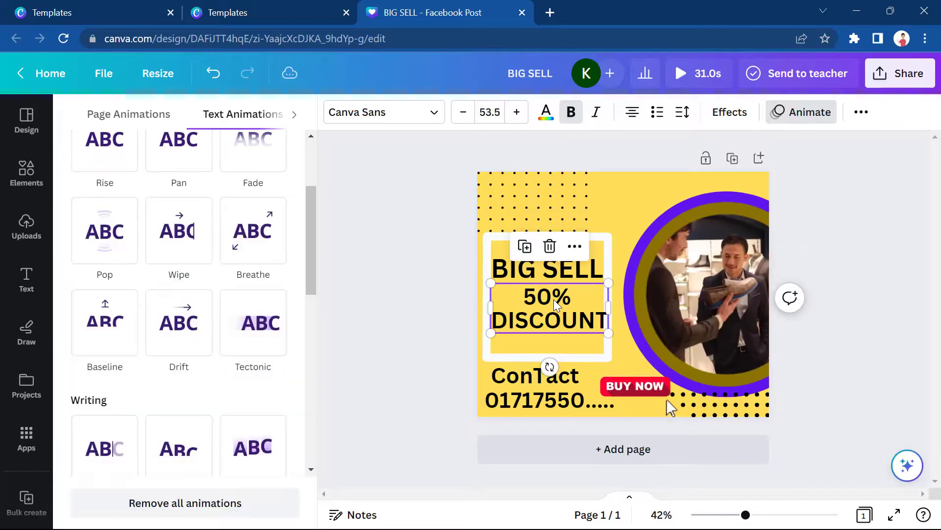
{"action": "left_click", "coordinate": [186, 330]}
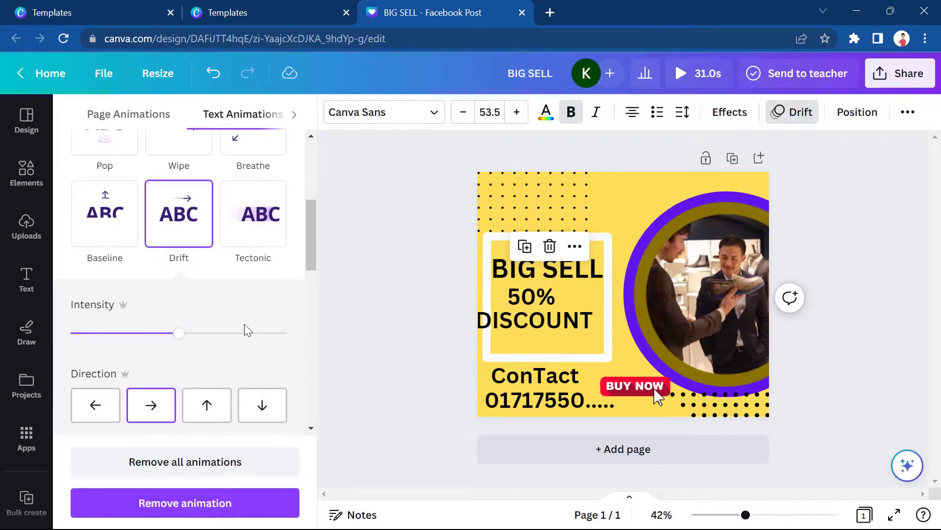
- Animate the ConTact text with Ascend and the phone number with Spread, and apply an element animation to the BUY NOW button
{"action": "left_click", "coordinate": [553, 378]}
{"action": "left_click", "coordinate": [195, 354]}
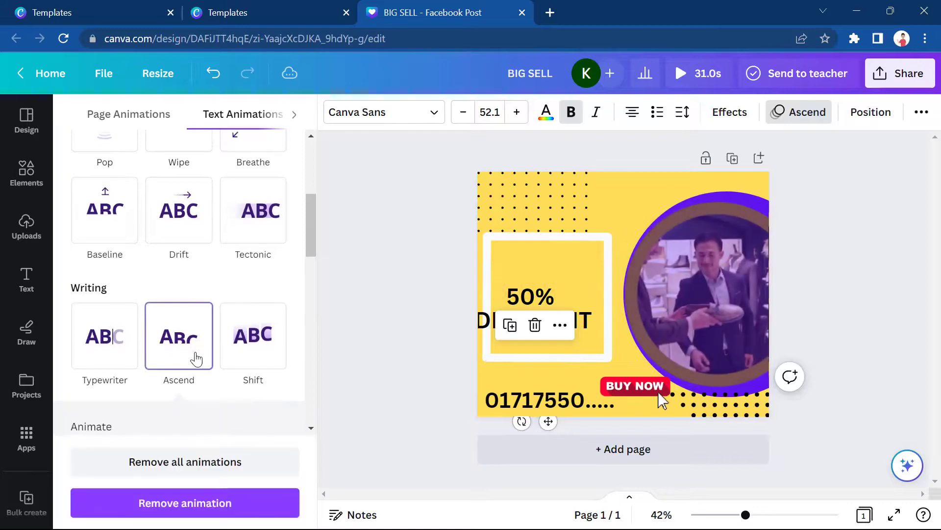
{"action": "left_click", "coordinate": [562, 401]}
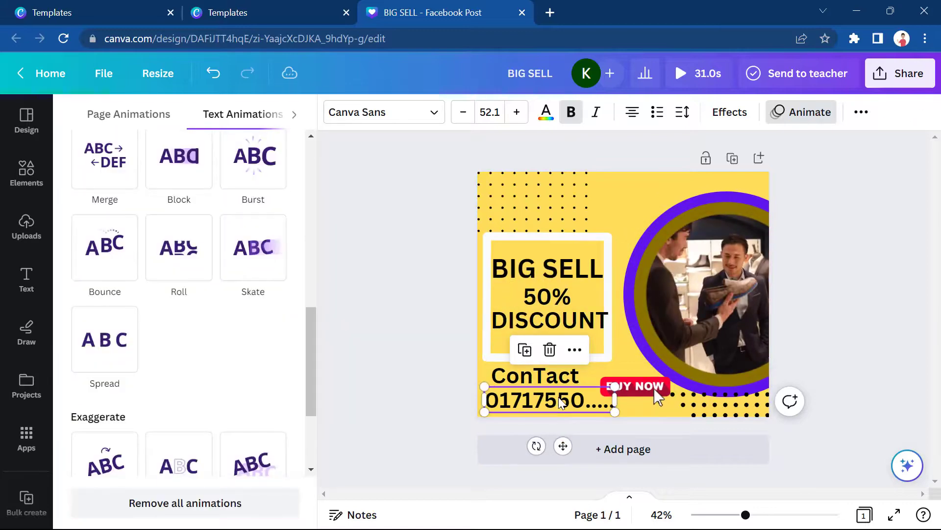
{"action": "left_click", "coordinate": [102, 349]}
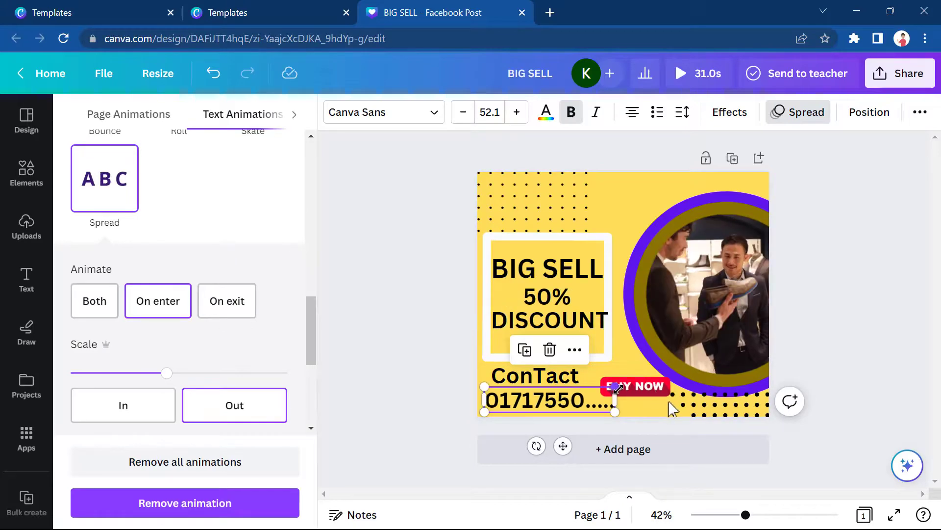
{"action": "left_click", "coordinate": [645, 391]}
{"action": "left_click", "coordinate": [179, 279]}
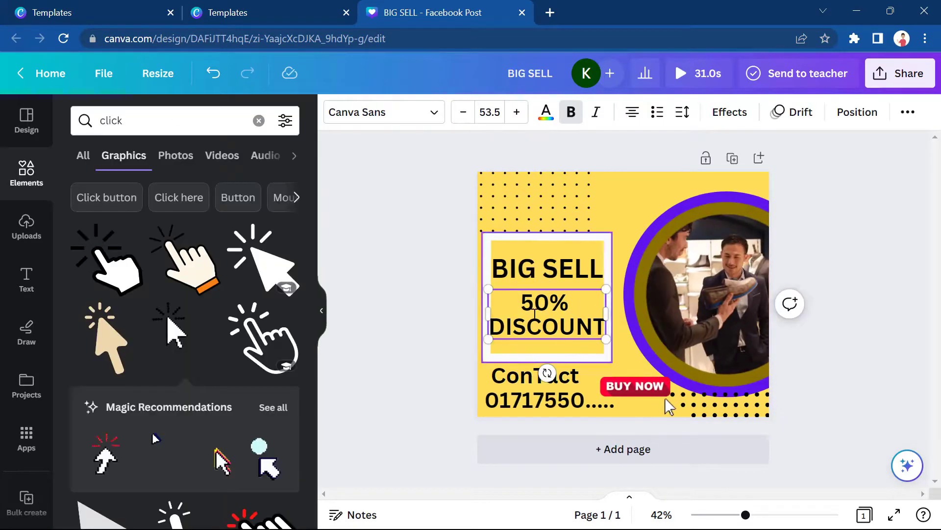
- Recolour the 50% DISCOUNT text, up to but excluding its final T, with the bright red document color
{"action": "left_click", "coordinate": [535, 314]}
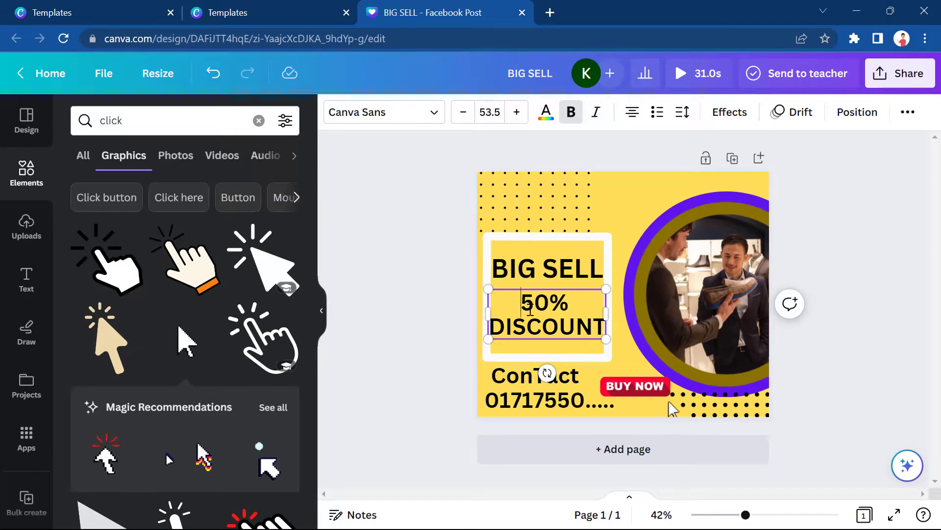
{"action": "left_click_drag", "start_coordinate": [519, 304], "coordinate": [595, 328]}
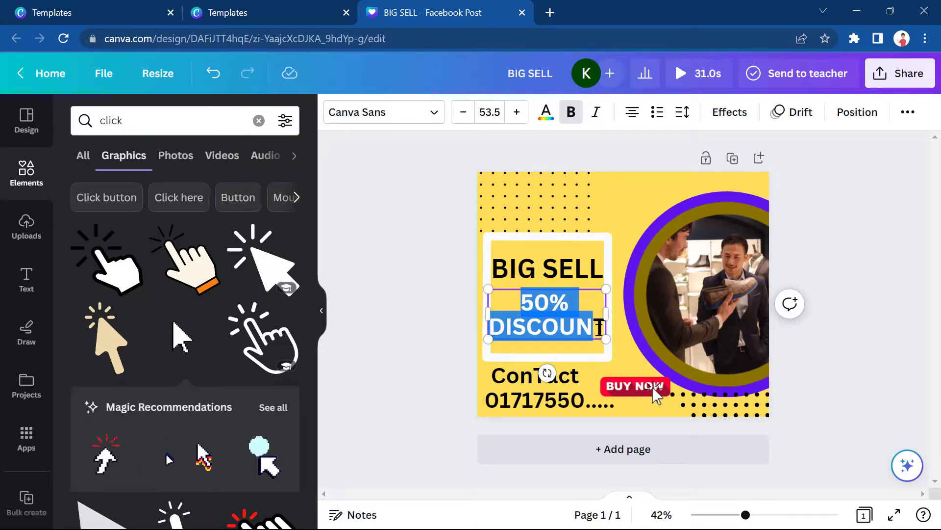
{"action": "left_click", "coordinate": [545, 116]}
{"action": "left_click", "coordinate": [284, 202]}
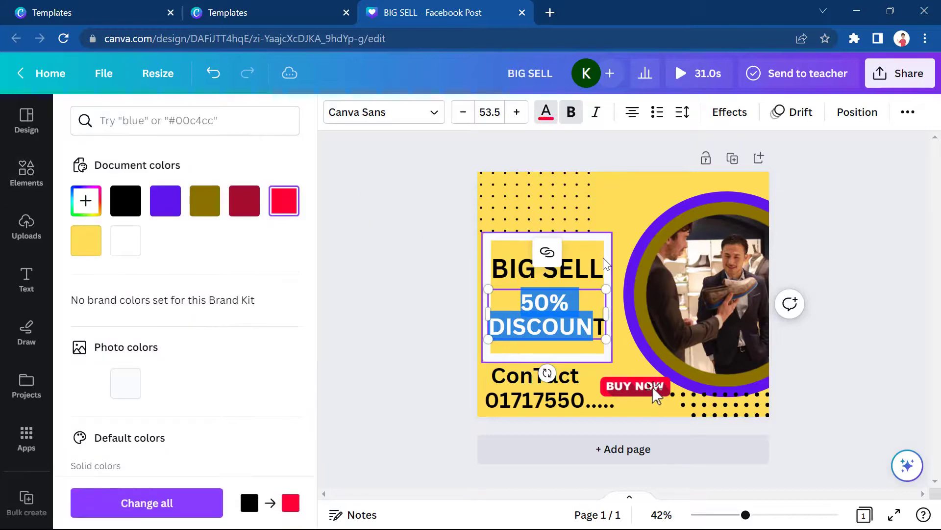
- Apply the Sleek page animation to the whole post and play a preview of the animated result
{"action": "left_click", "coordinate": [621, 190]}
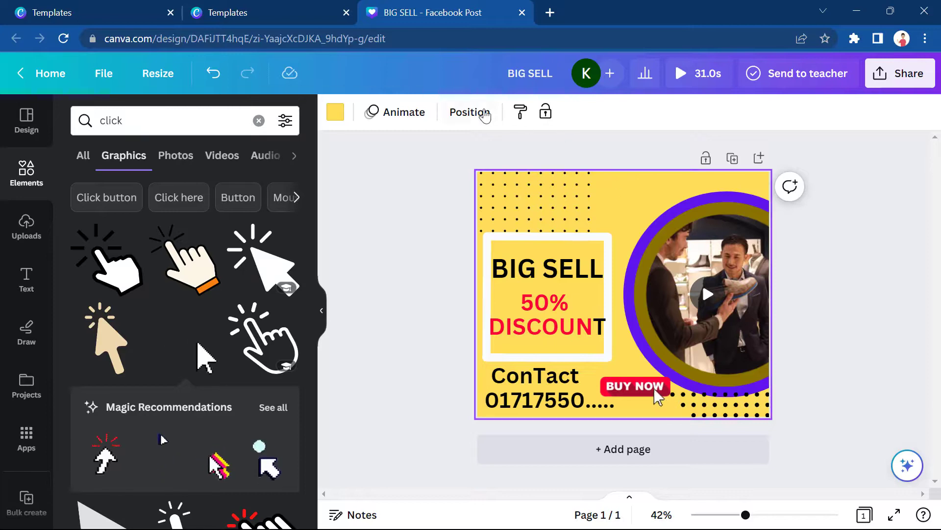
{"action": "left_click", "coordinate": [392, 113]}
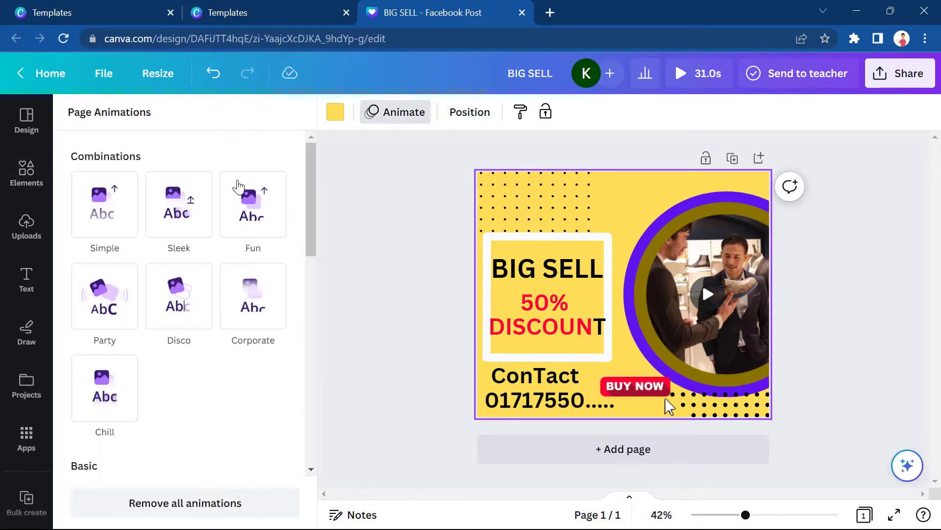
{"action": "left_click", "coordinate": [175, 223]}
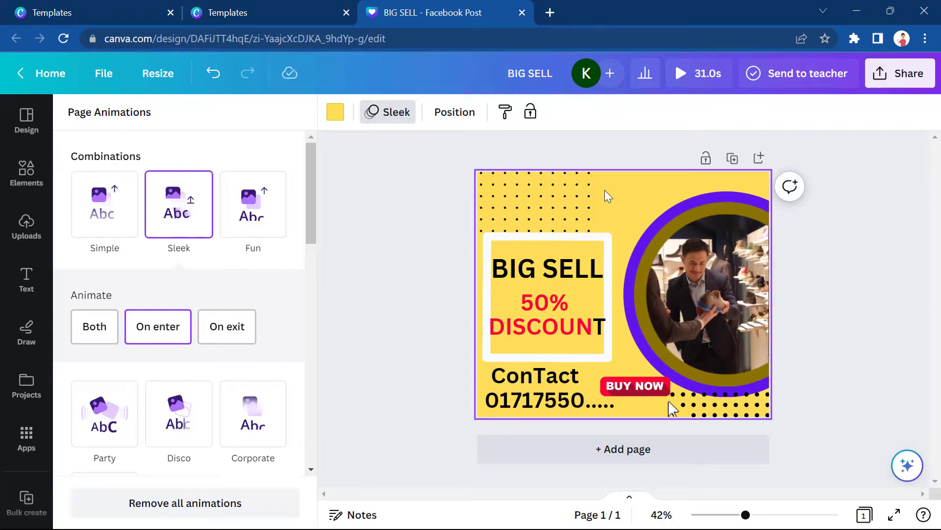
{"action": "left_click", "coordinate": [679, 80]}
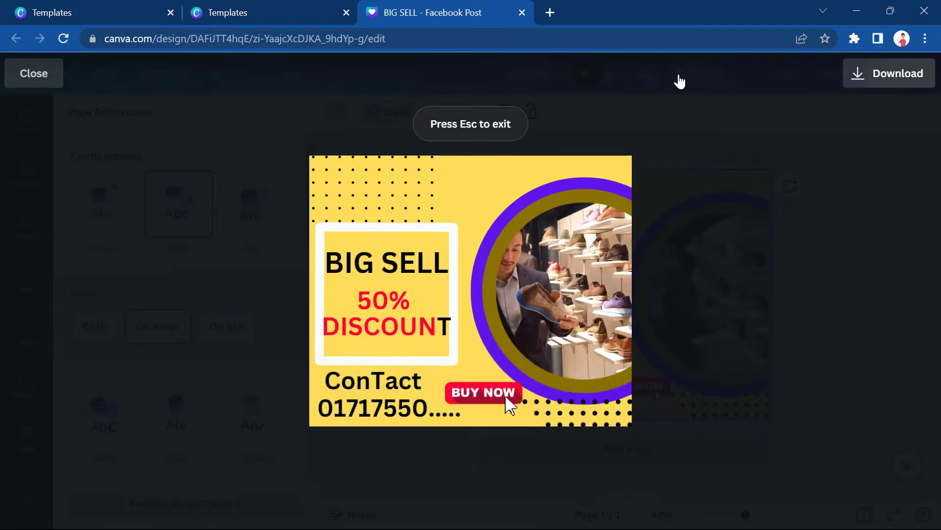
{"action": "left_click", "coordinate": [34, 73]}
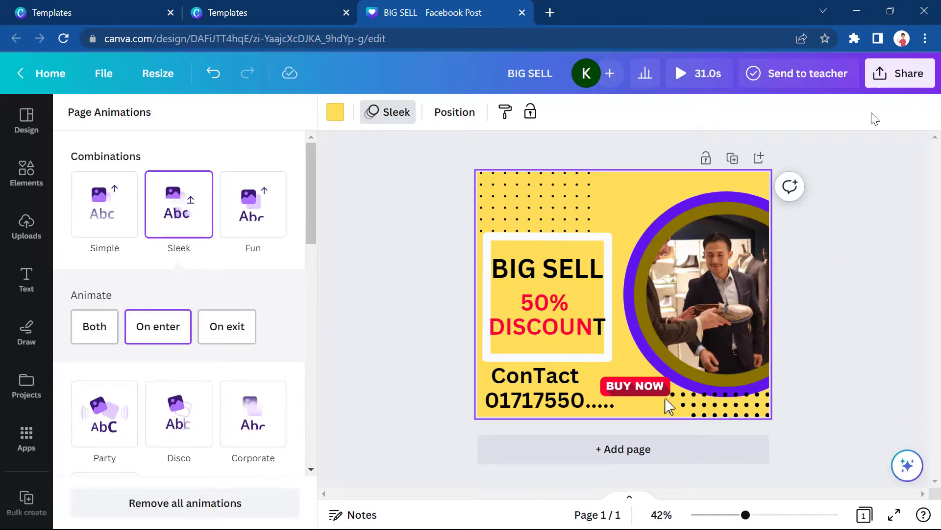
- View the download settings for exporting the post as an MP4 Video and close them without downloading
{"action": "left_click", "coordinate": [900, 74]}
{"action": "scroll", "coordinate": [748, 339], "scroll_direction": "down", "scroll_amount": 1}
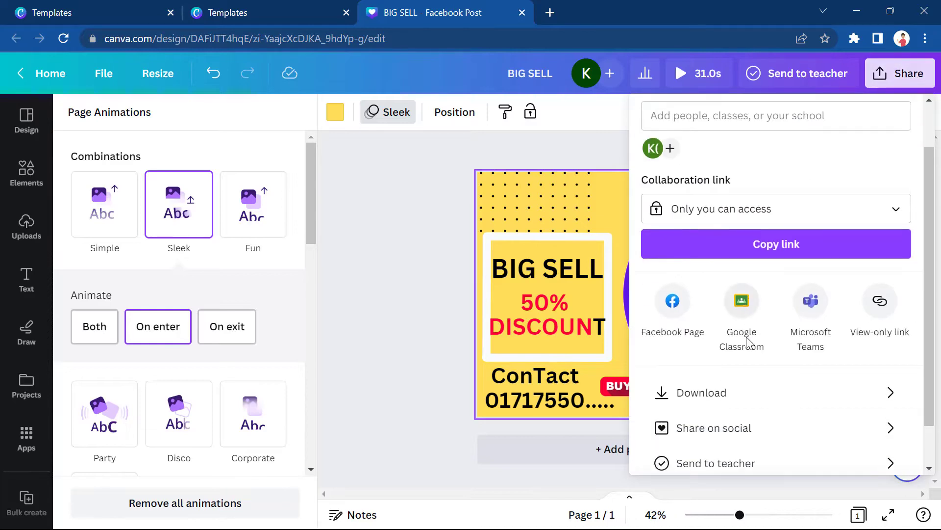
{"action": "scroll", "coordinate": [747, 342], "scroll_direction": "down", "scroll_amount": 1}
{"action": "left_click", "coordinate": [710, 343]}
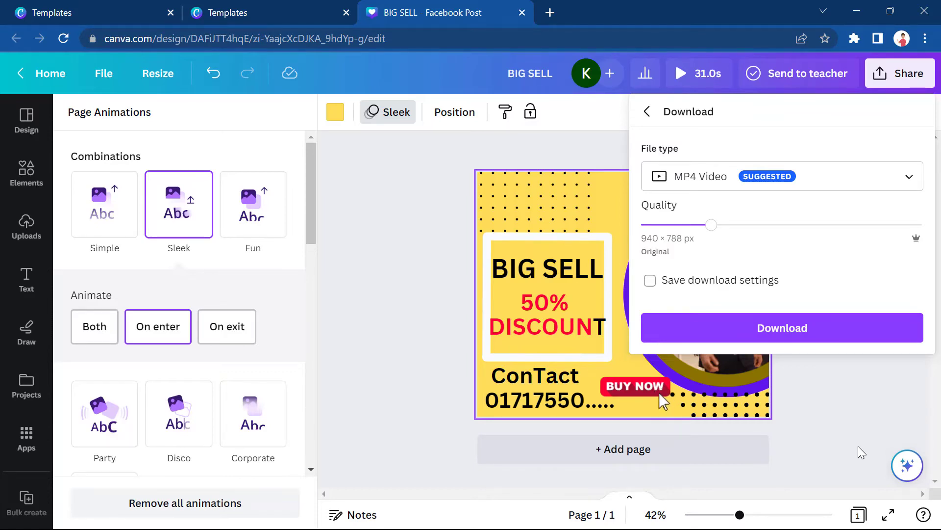
{"action": "left_click", "coordinate": [421, 315]}
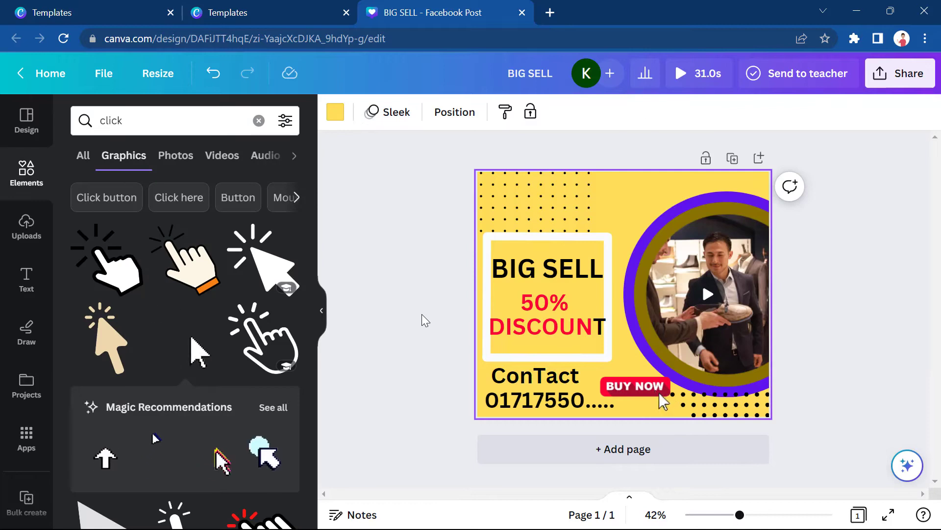